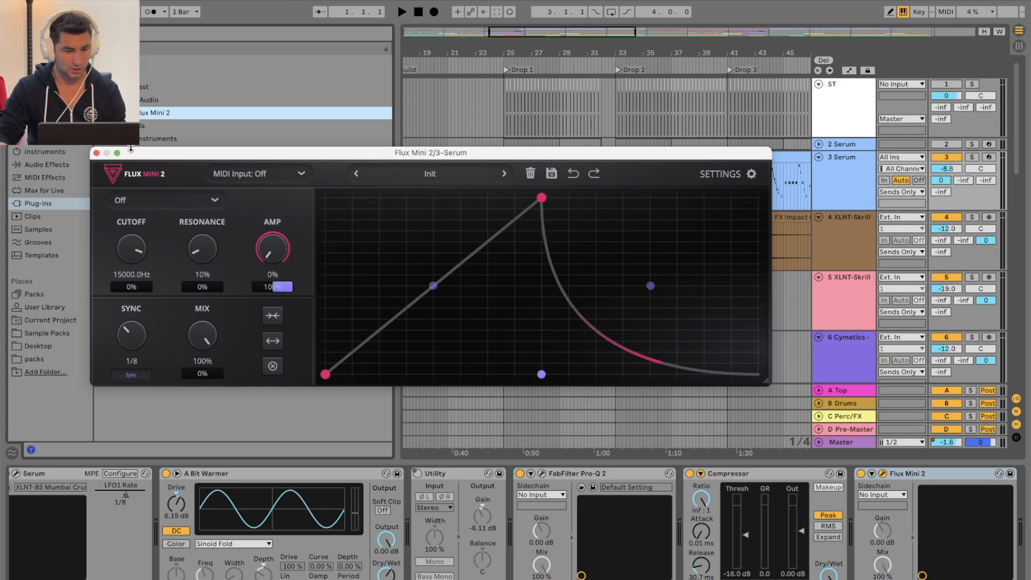
# Close the Flux Mini 2 window and bypass the device on the 3 Serum track
pyautogui.click(96, 154)
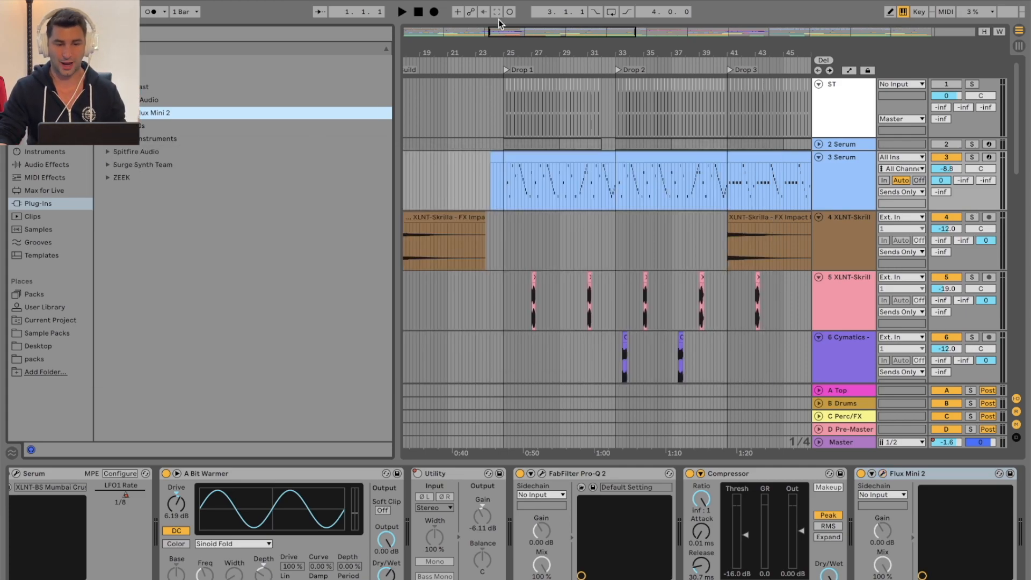
pyautogui.click(858, 480)
pyautogui.click(862, 474)
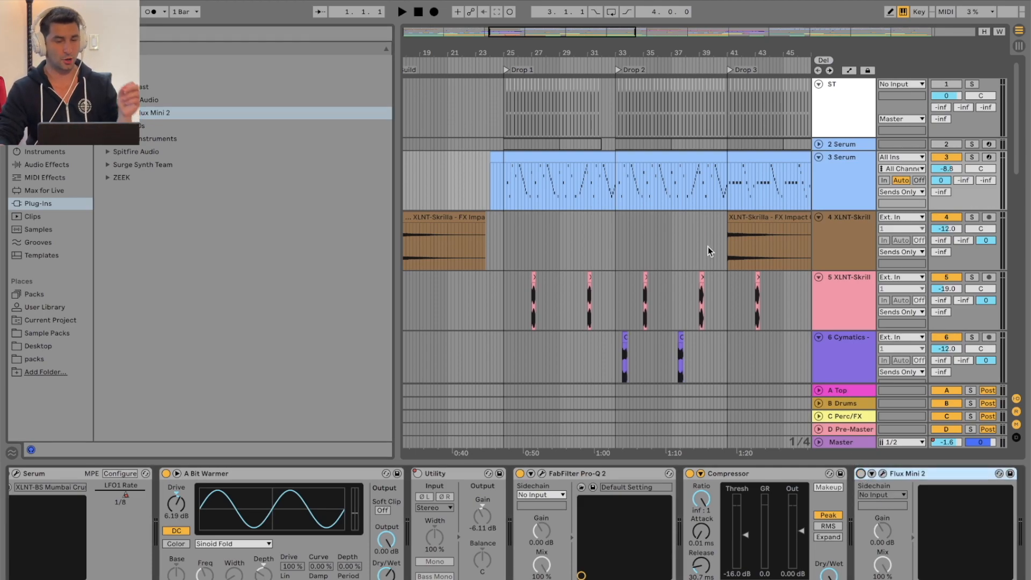
# Play the arrangement from Intro 2 at bar 9 and look over its tracks
pyautogui.moveTo(586, 53); pyautogui.dragTo(720, 51)
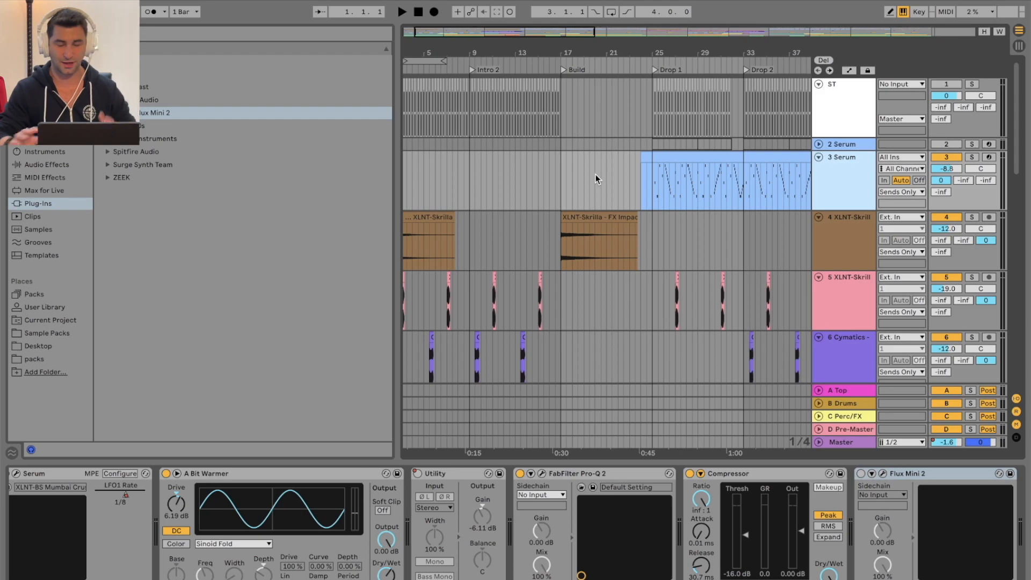
pyautogui.click(461, 61)
pyautogui.moveTo(472, 49); pyautogui.dragTo(474, 48)
pyautogui.scroll(-4, 639, 181)
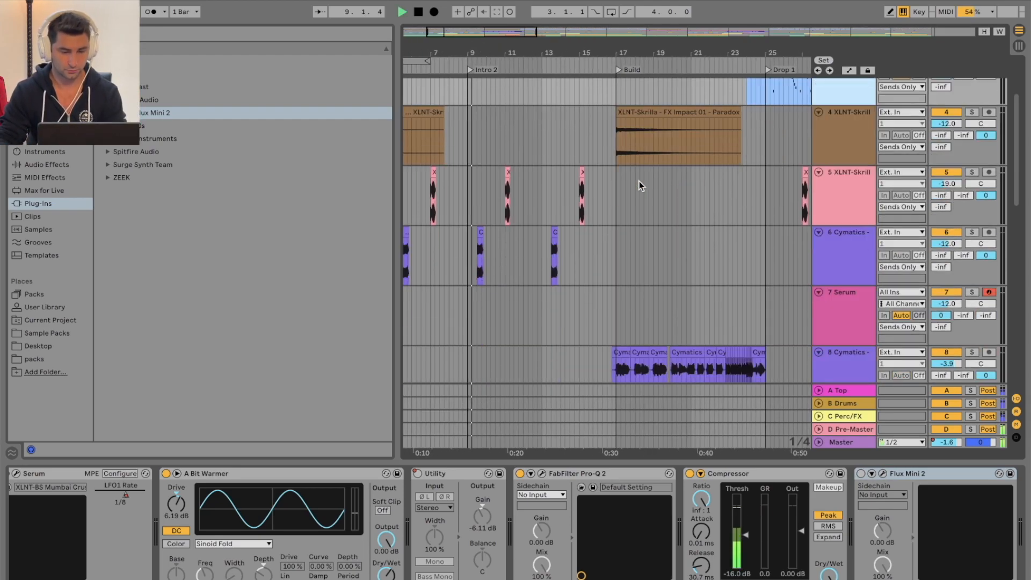
pyautogui.scroll(-4, 639, 182)
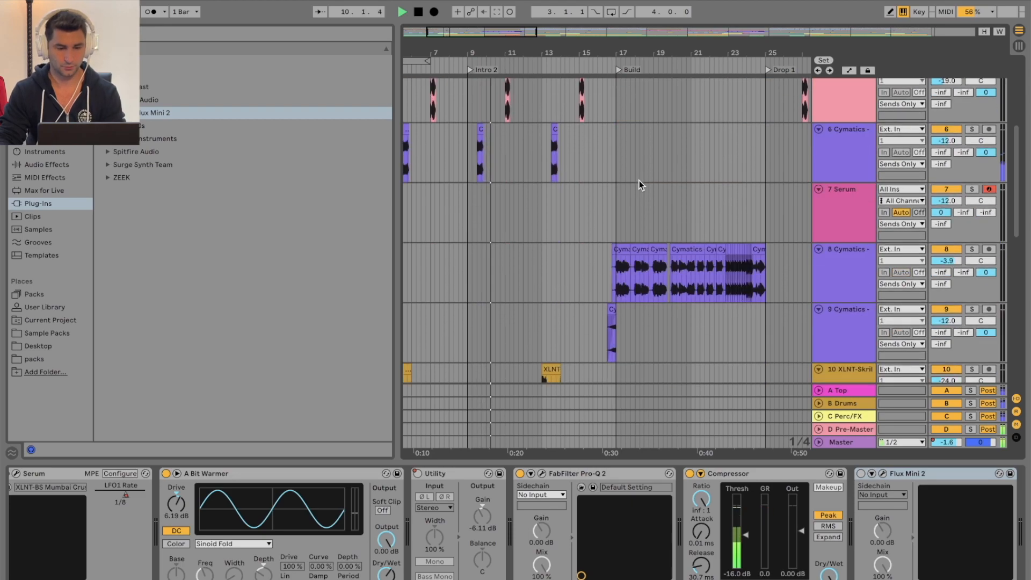
pyautogui.scroll(2, 671, 189)
# Play Drop 2 from bar 33, review the 3 Serum track's device chain and stop playback
pyautogui.moveTo(734, 47); pyautogui.dragTo(623, 44)
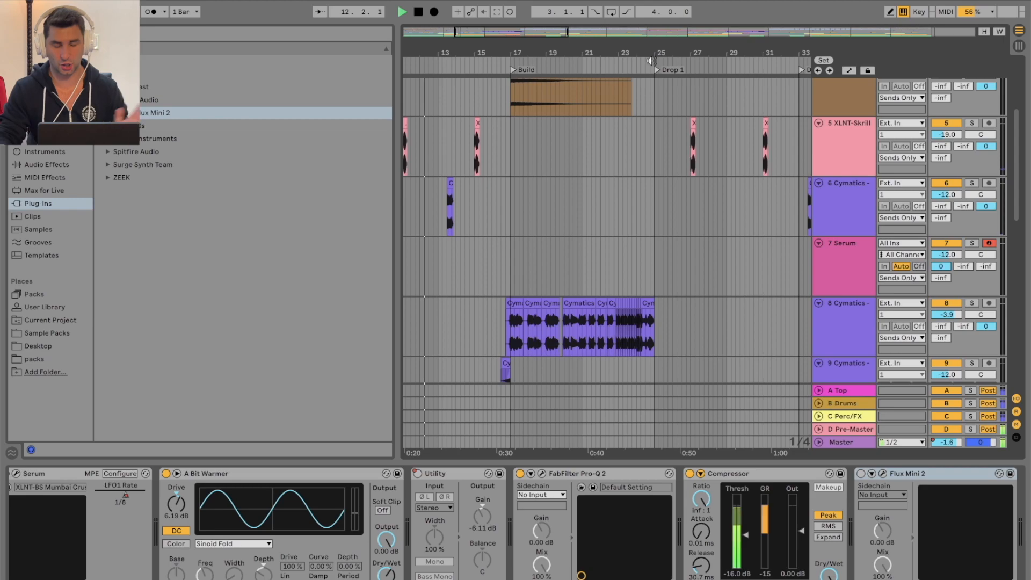
pyautogui.moveTo(758, 51); pyautogui.dragTo(637, 50)
pyautogui.click(675, 58)
pyautogui.hscroll(3, 678, 60)
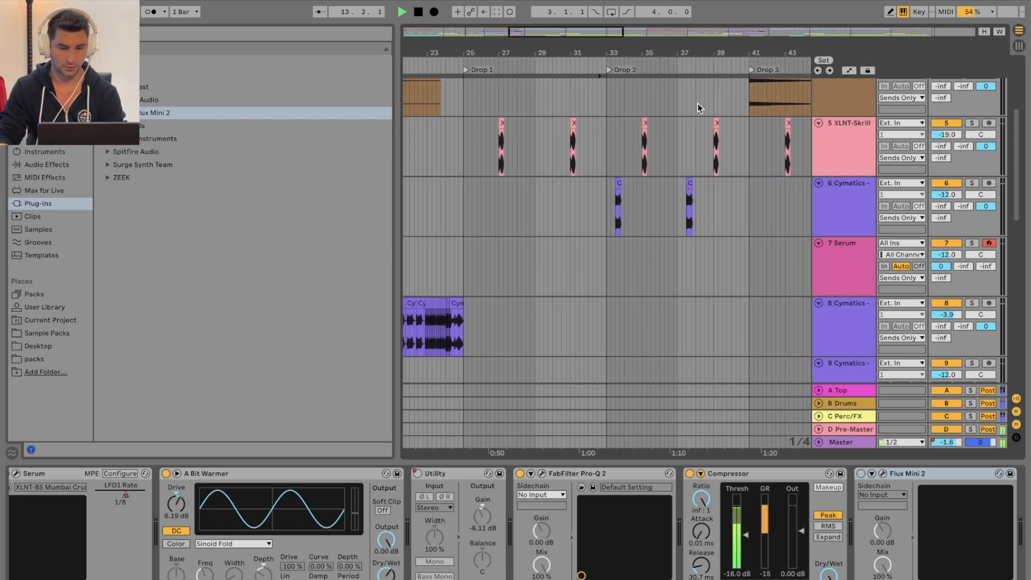
pyautogui.scroll(3, 711, 140)
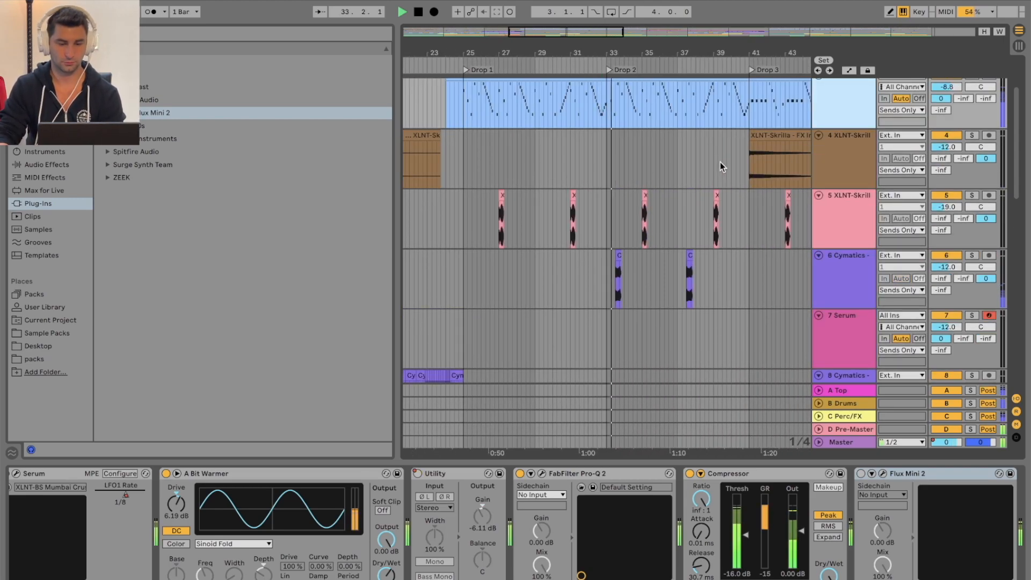
pyautogui.scroll(2, 720, 162)
pyautogui.scroll(2, 720, 162)
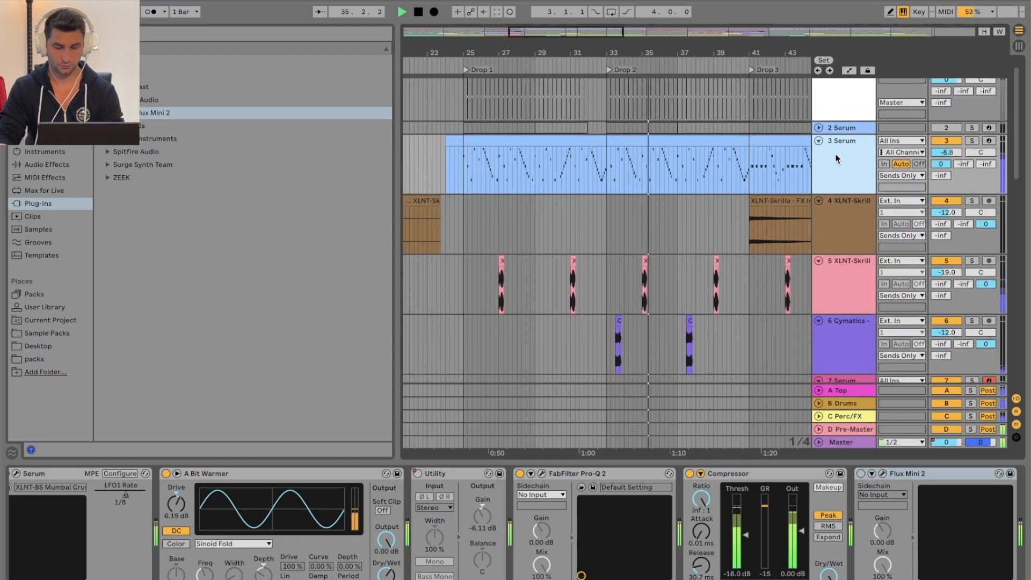
pyautogui.hscroll(-1, 515, 522)
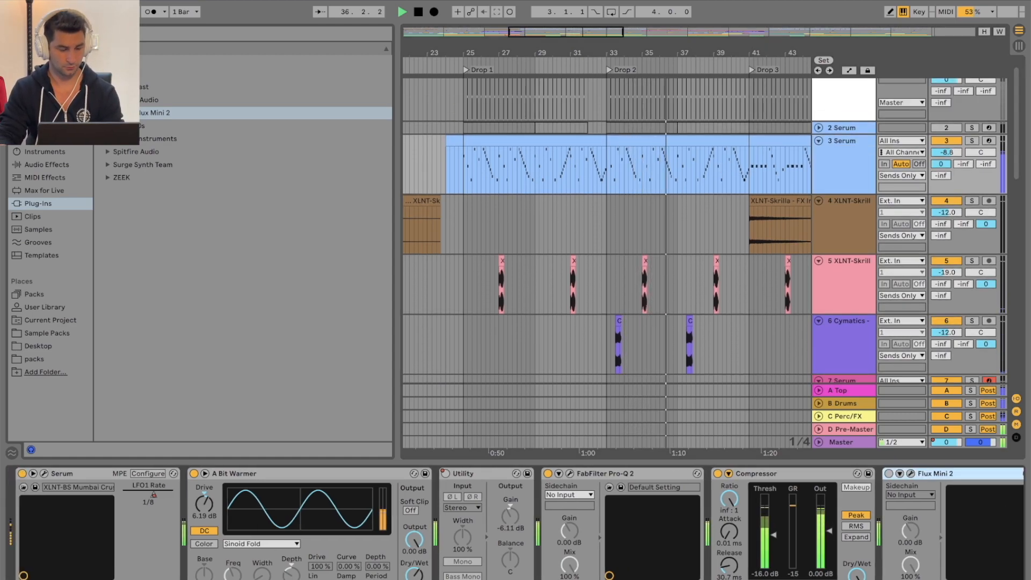
pyautogui.hscroll(3, 516, 522)
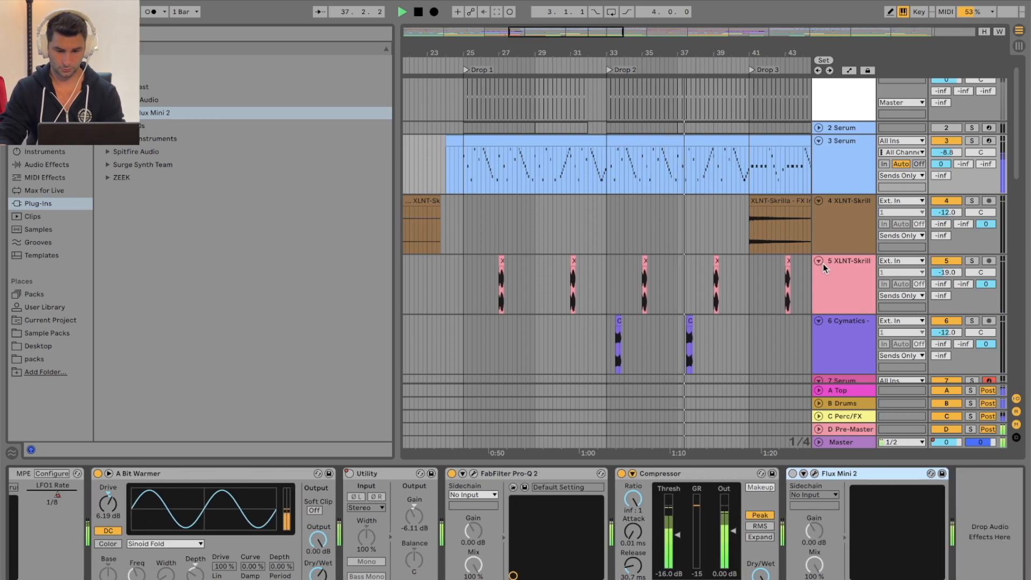
pyautogui.press('space')
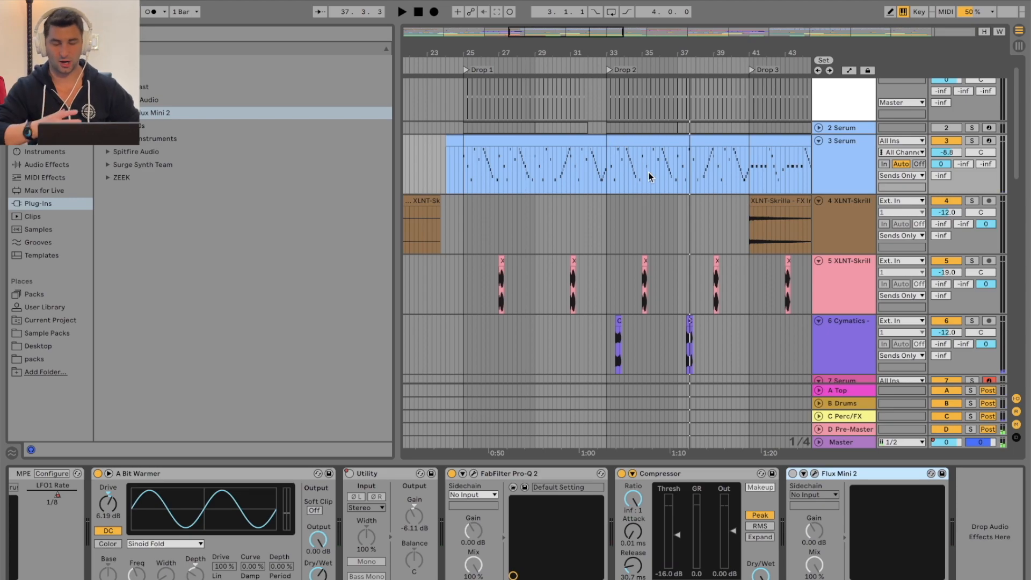
# Solo the 3 Serum track and play it from Drop 2 at bar 33 with its Compressor bypassed
pyautogui.click(829, 161)
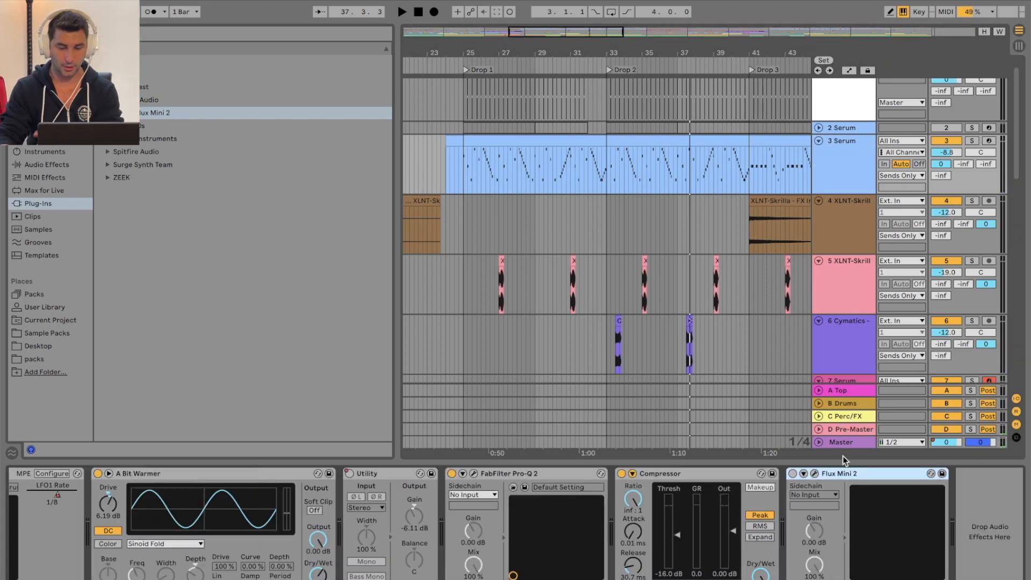
pyautogui.click(973, 142)
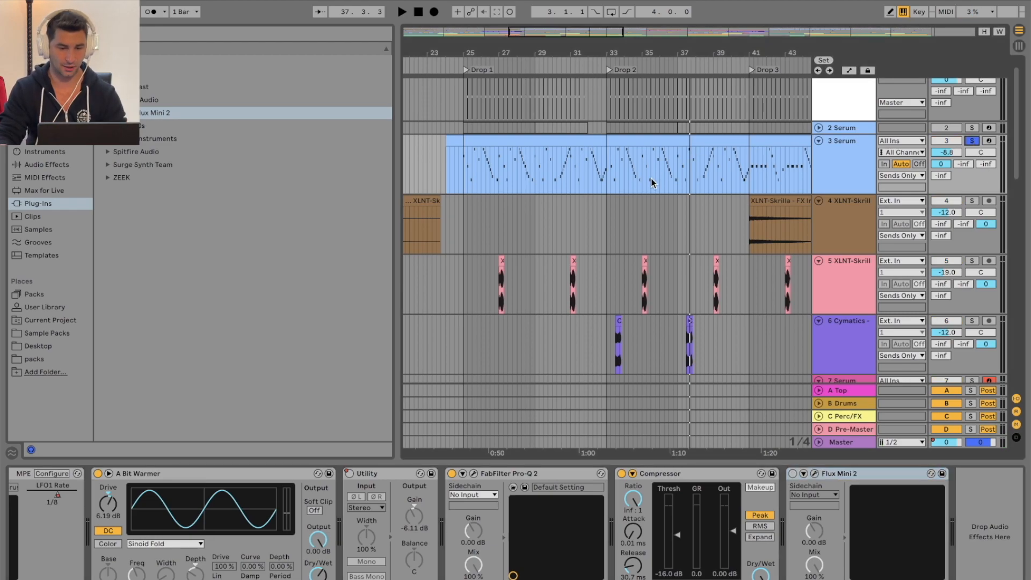
pyautogui.click(607, 176)
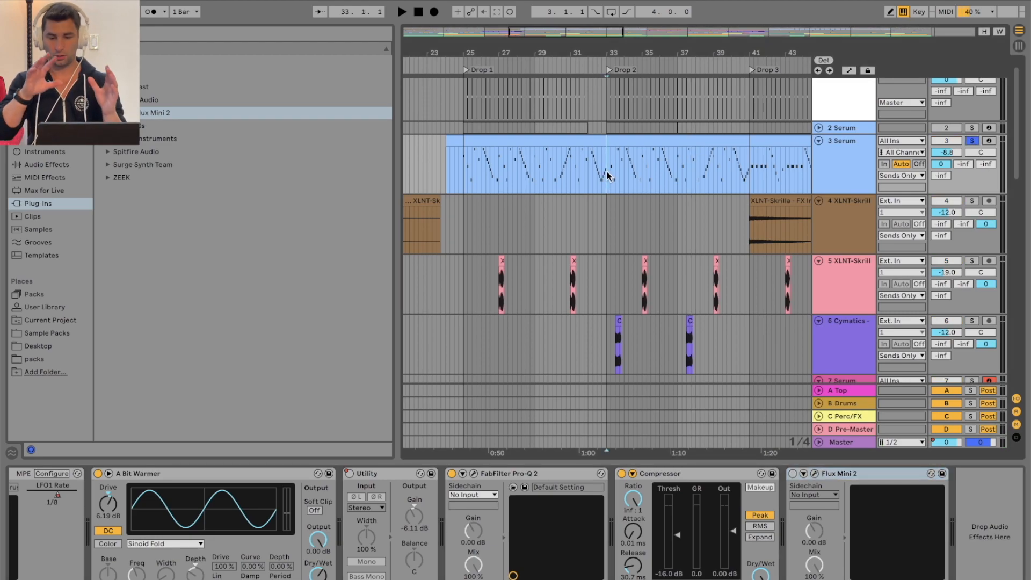
pyautogui.press('space')
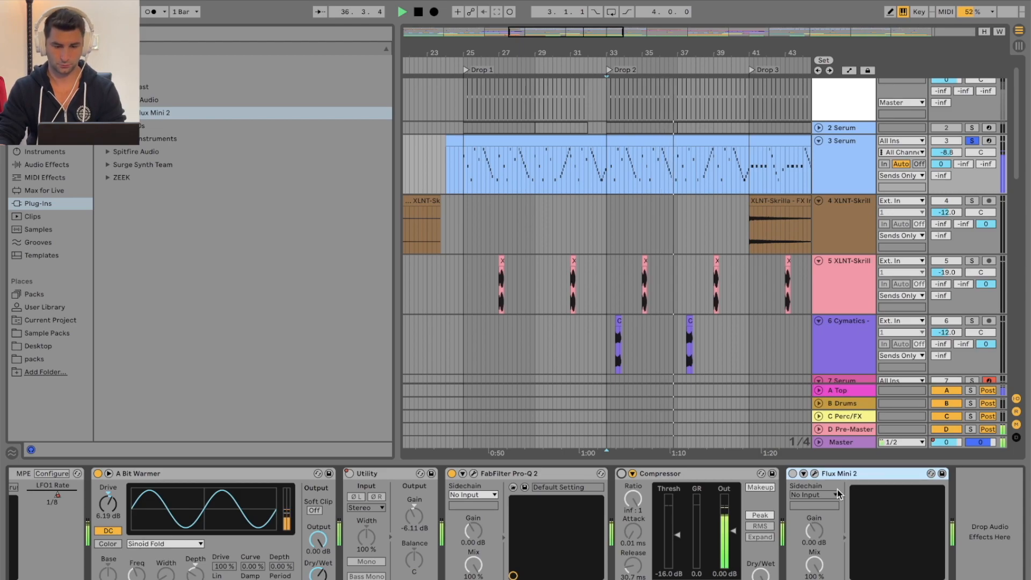
# Open the Flux Mini 2 window on the 3 Serum track and turn the device back on
pyautogui.click(815, 473)
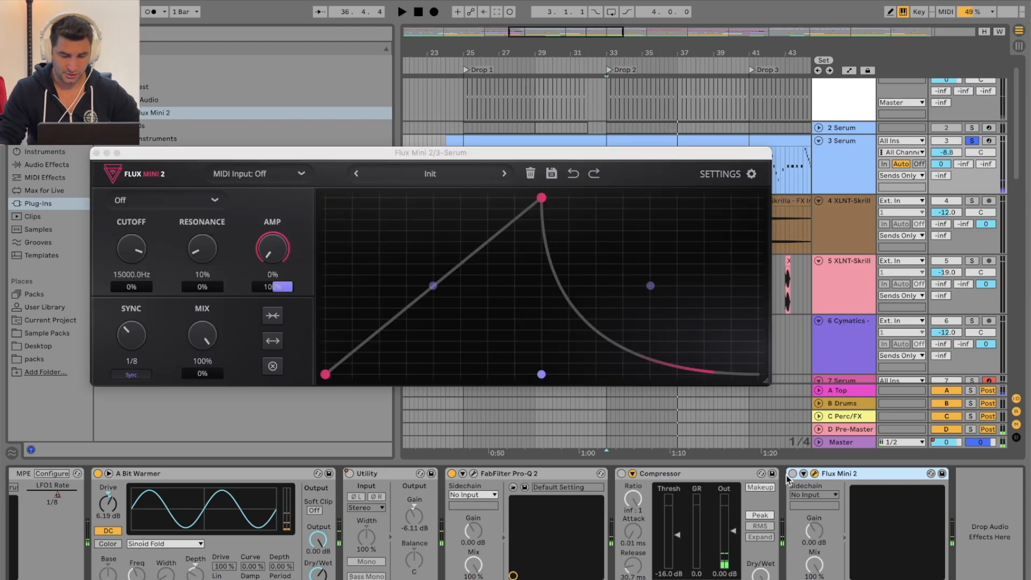
pyautogui.click(792, 473)
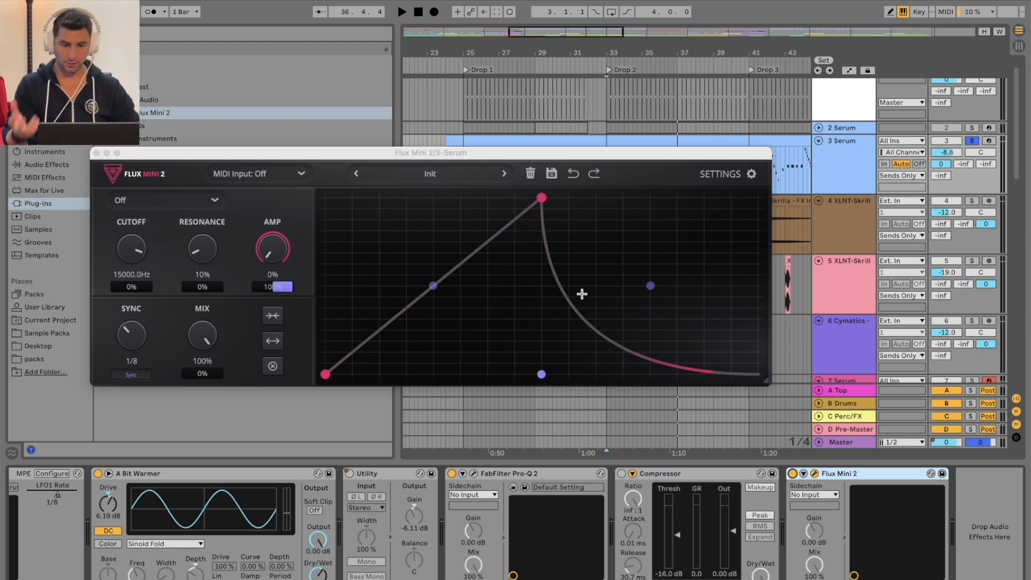
pyautogui.moveTo(489, 163); pyautogui.dragTo(501, 141)
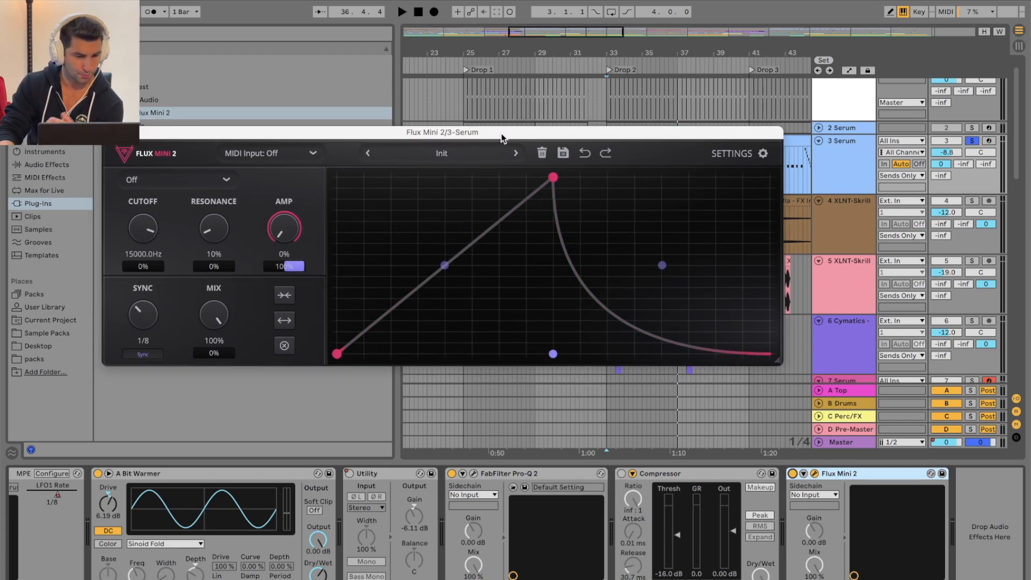
# Look through the factory presets and the MIDI input modes of Flux Mini 2 without changing either
pyautogui.click(467, 152)
pyautogui.moveTo(472, 190)
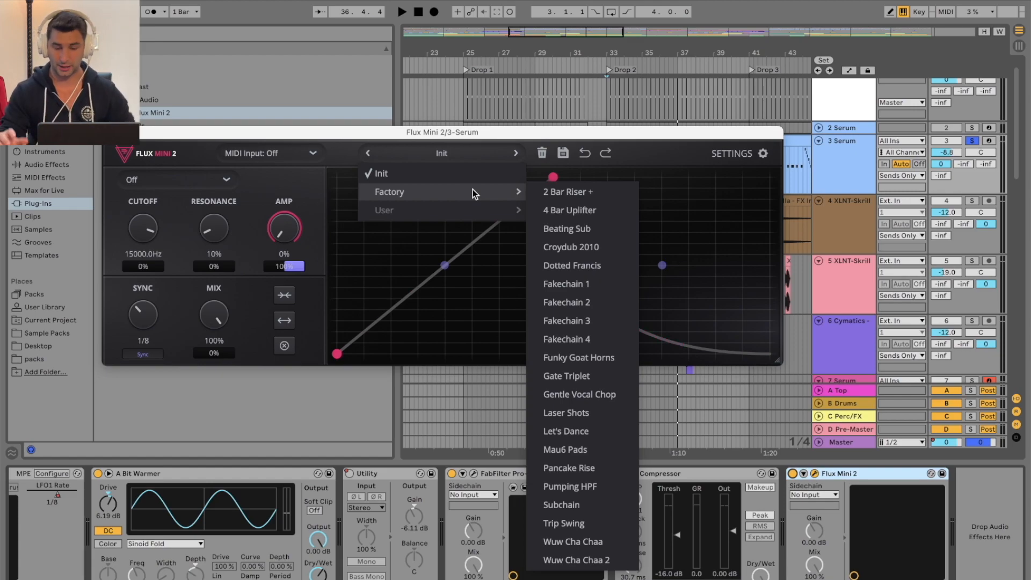
pyautogui.click(456, 267)
pyautogui.click(287, 158)
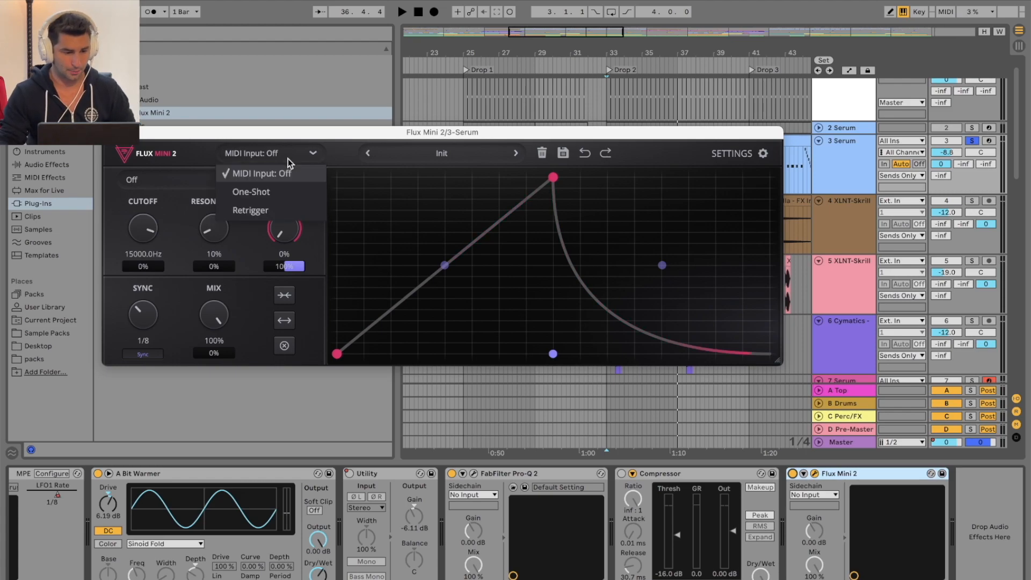
pyautogui.click(373, 190)
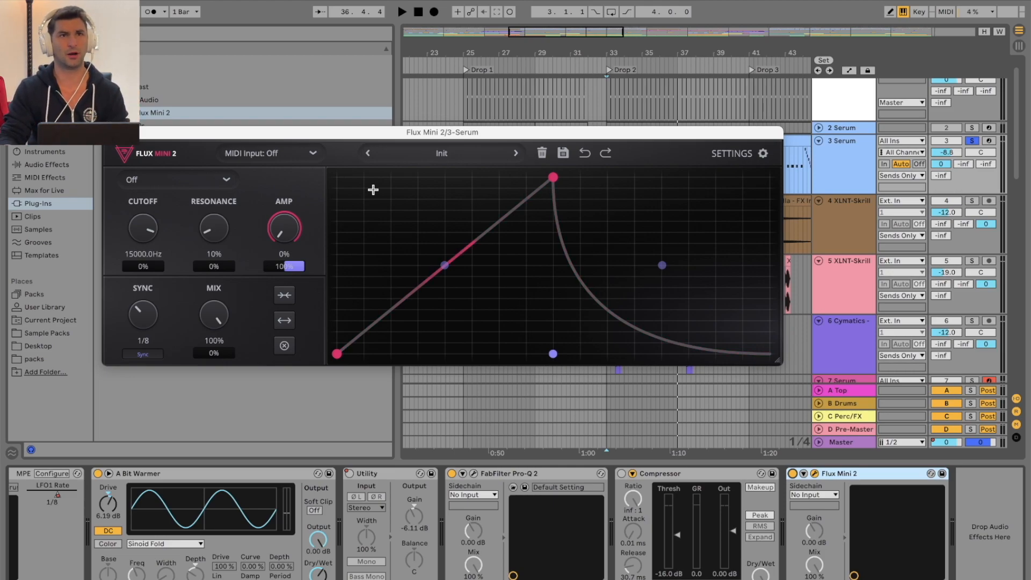
# During playback from bar 33, shift the volume curve's peak earlier and straighten its falling half
pyautogui.moveTo(450, 141); pyautogui.dragTo(510, 248)
pyautogui.press('space')
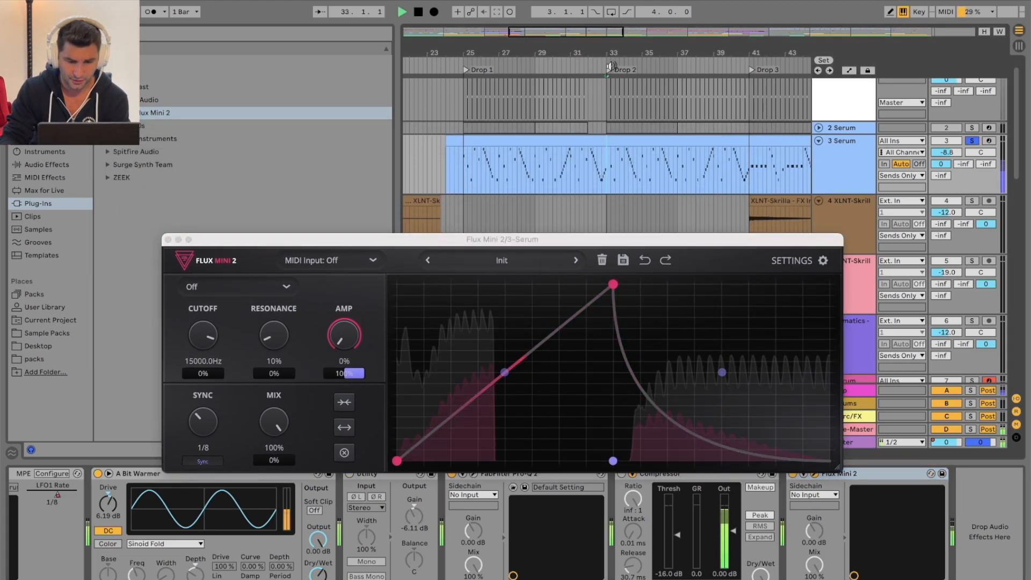
pyautogui.moveTo(613, 285); pyautogui.dragTo(585, 283)
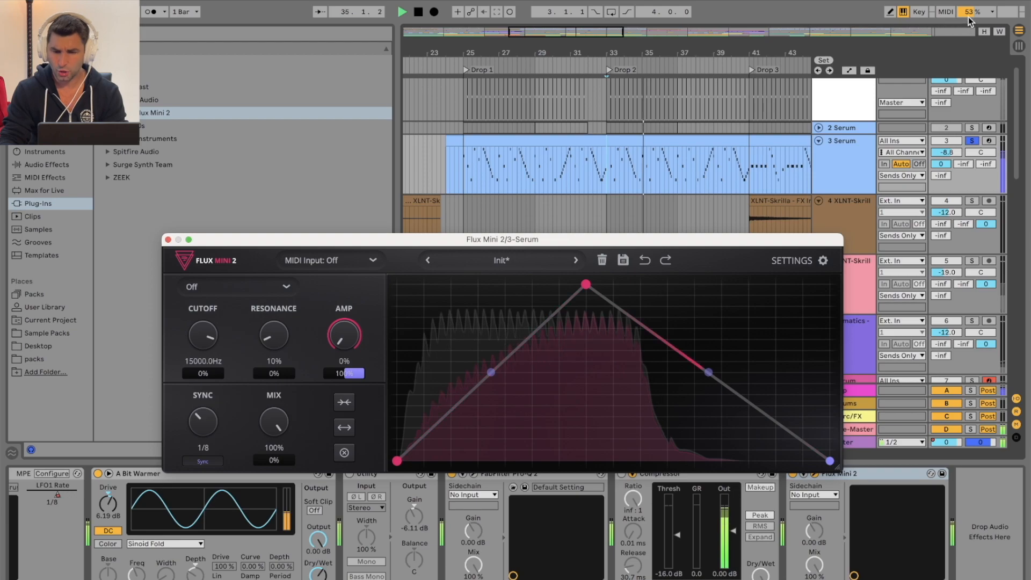
pyautogui.press('space')
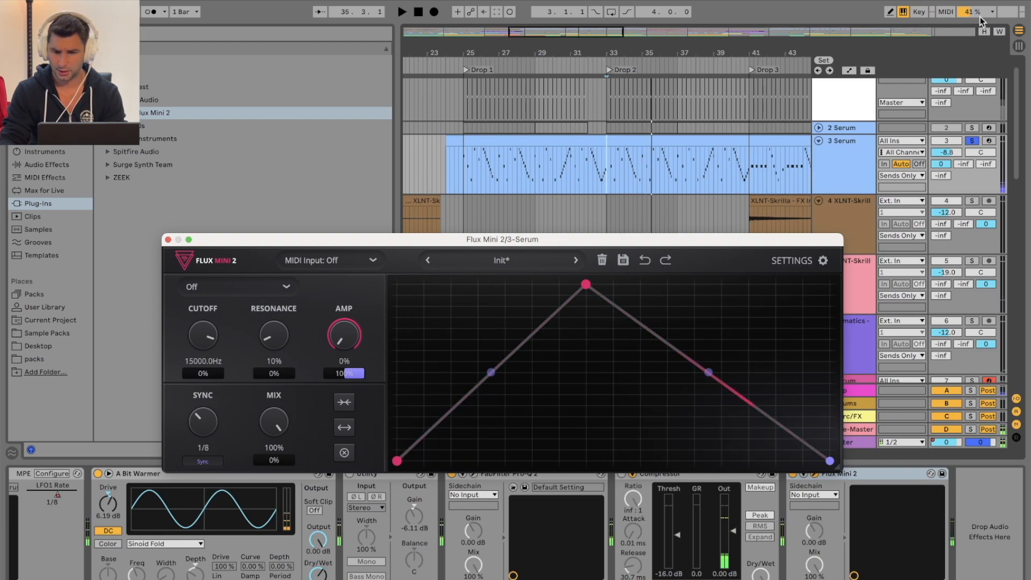
# Play the soloed track from bar 33 and load the factory preset Fakechain 1 in Flux Mini 2
pyautogui.press('space')
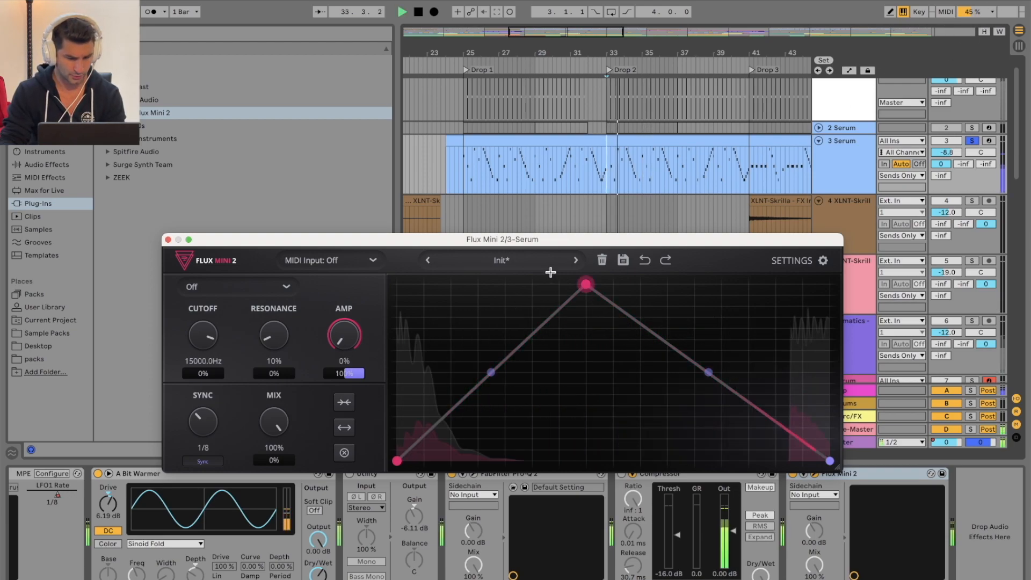
pyautogui.click(534, 267)
pyautogui.moveTo(527, 292)
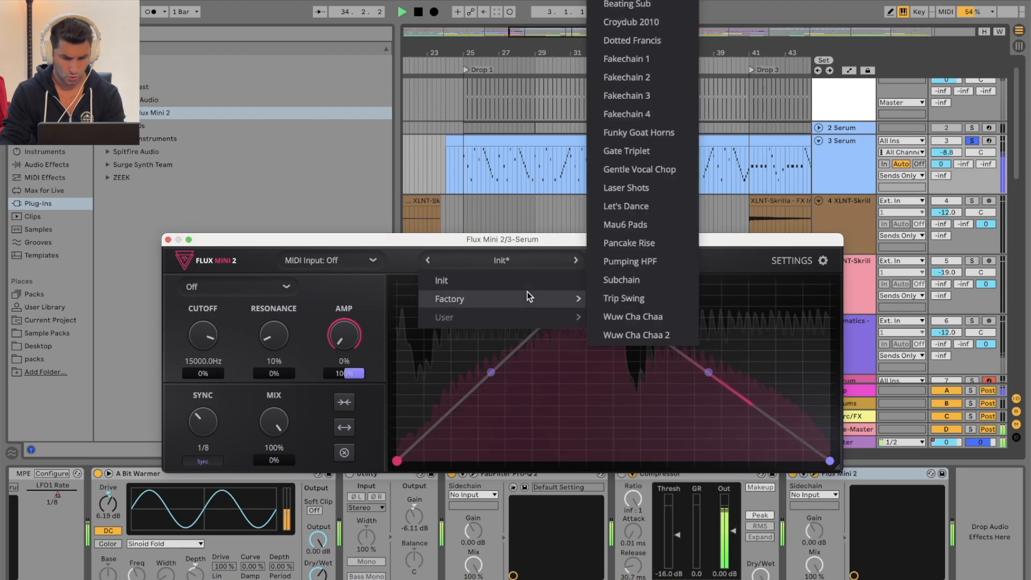
pyautogui.click(643, 64)
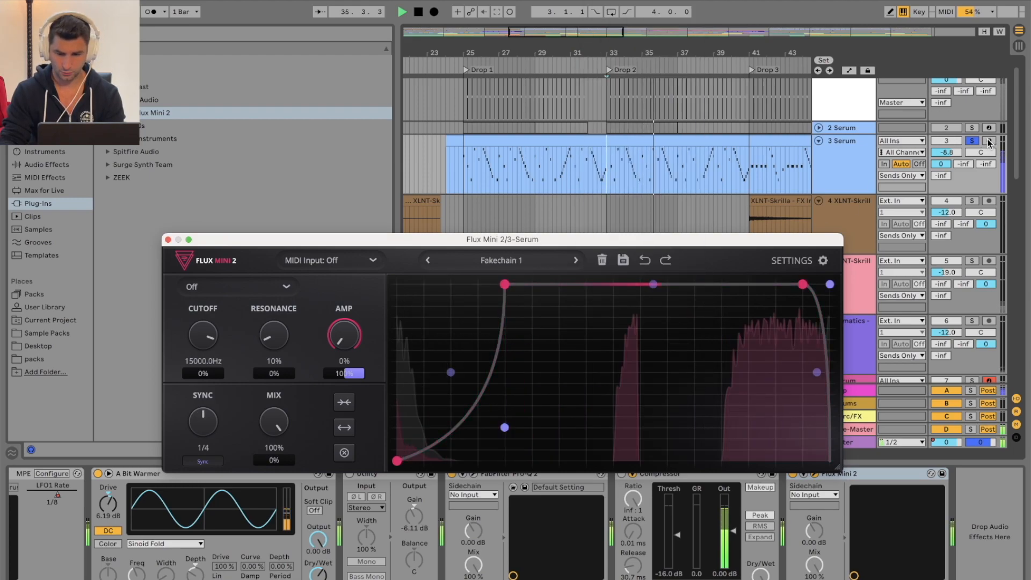
# Briefly unsolo the 3 Serum track to hear Fakechain 1 in the full mix, and solo it again
pyautogui.click(971, 142)
pyautogui.click(972, 142)
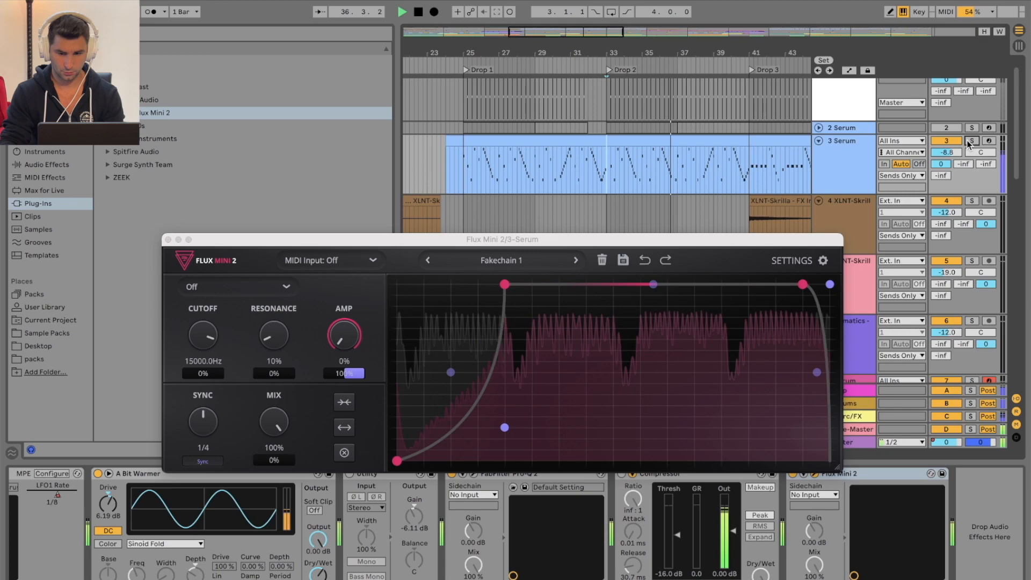
pyautogui.moveTo(636, 242); pyautogui.dragTo(633, 141)
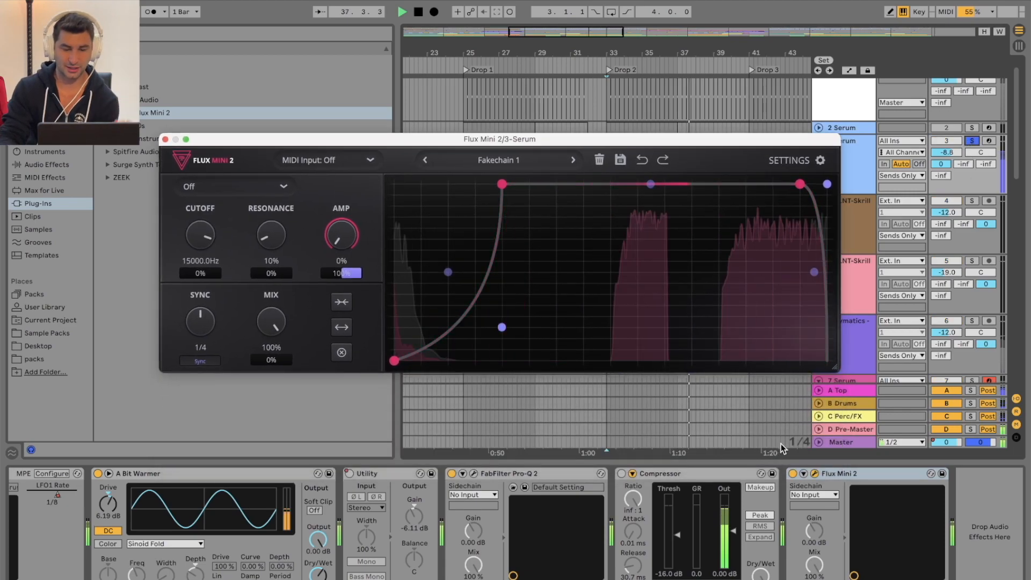
# Compare the Serum sound with Flux Mini 2 bypassed and the Compressor on and off, leaving only Flux Mini 2 enabled
pyautogui.click(793, 474)
pyautogui.click(621, 474)
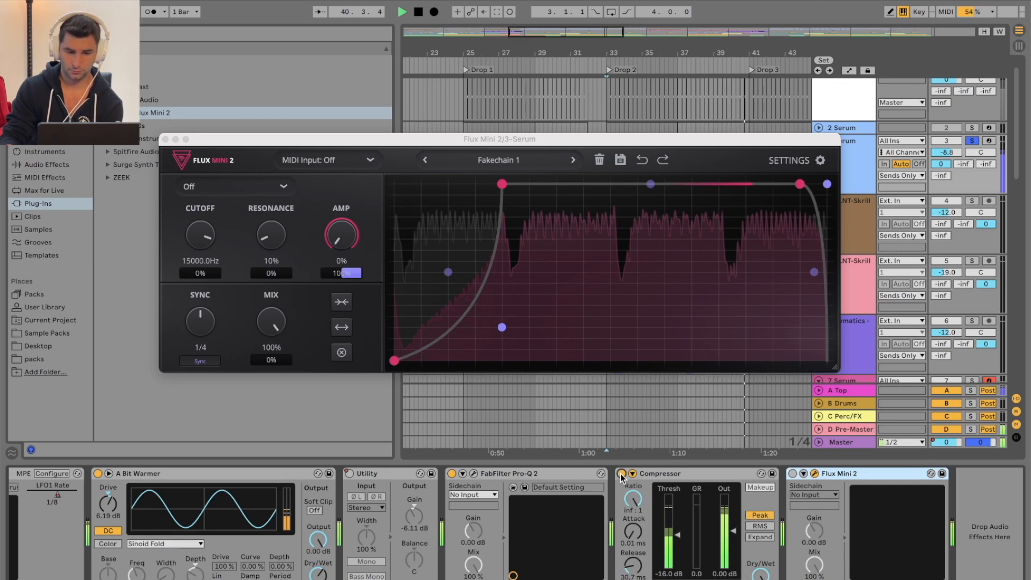
pyautogui.click(621, 474)
pyautogui.press('space')
pyautogui.click(792, 474)
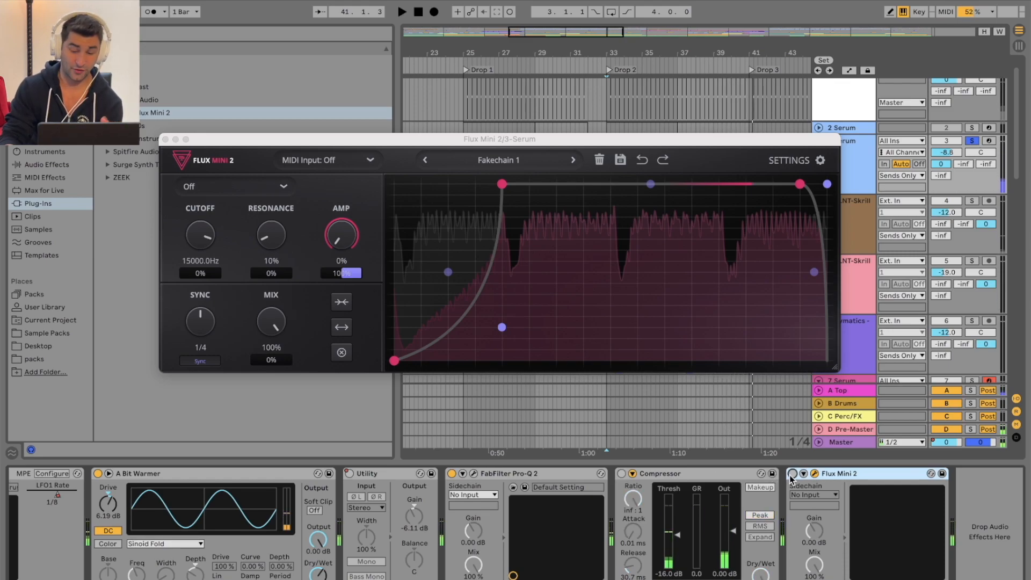
# Play the soloed track from bar 33 and advance through the presets from Fakechain 1 to Fakechain 3
pyautogui.moveTo(639, 139); pyautogui.dragTo(657, 173)
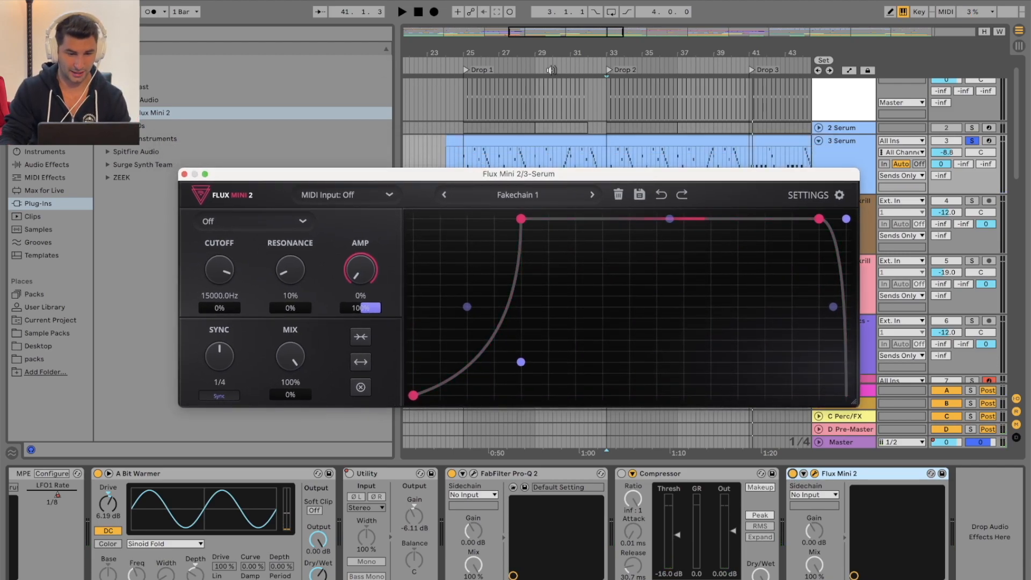
pyautogui.press('space')
pyautogui.click(592, 195)
pyautogui.click(592, 194)
pyautogui.click(592, 194)
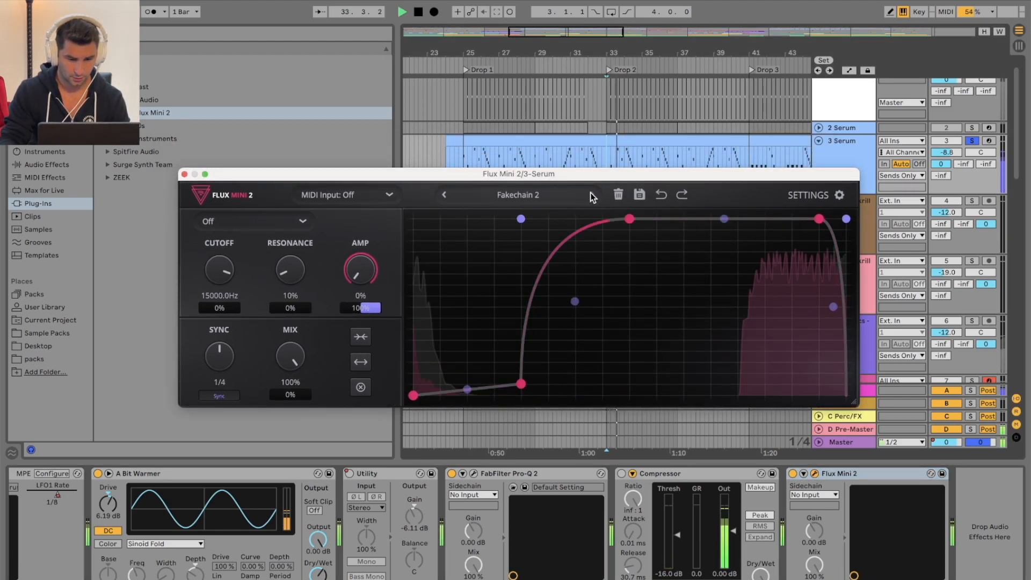
pyautogui.click(592, 194)
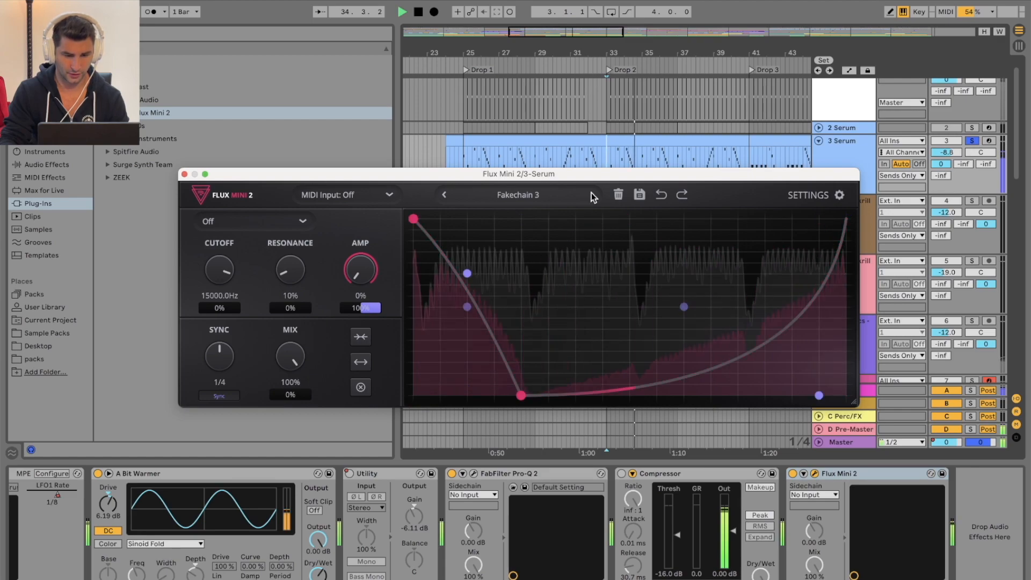
# Raise the Flux Mini 2 cutoff to 20323 Hz and set its sync rate to 1/8 D
pyautogui.click(552, 194)
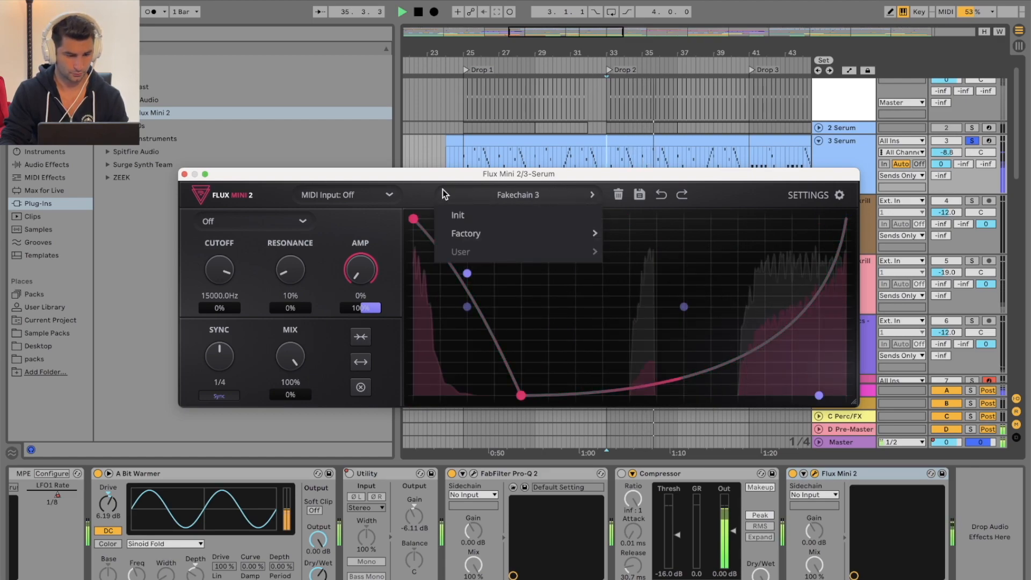
pyautogui.click(344, 194)
pyautogui.click(244, 270)
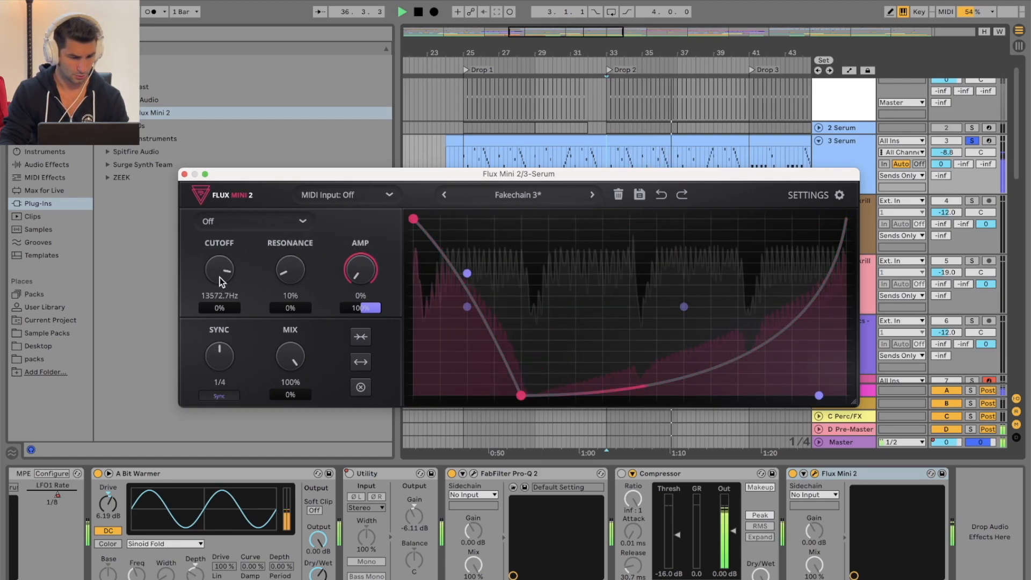
pyautogui.click(235, 224)
pyautogui.click(334, 229)
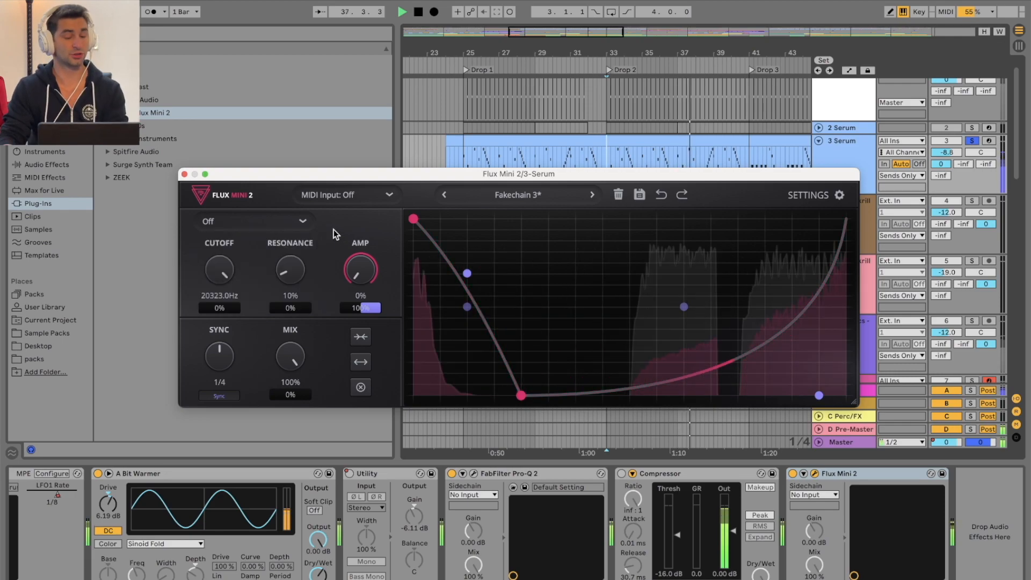
pyautogui.moveTo(221, 350); pyautogui.dragTo(228, 376)
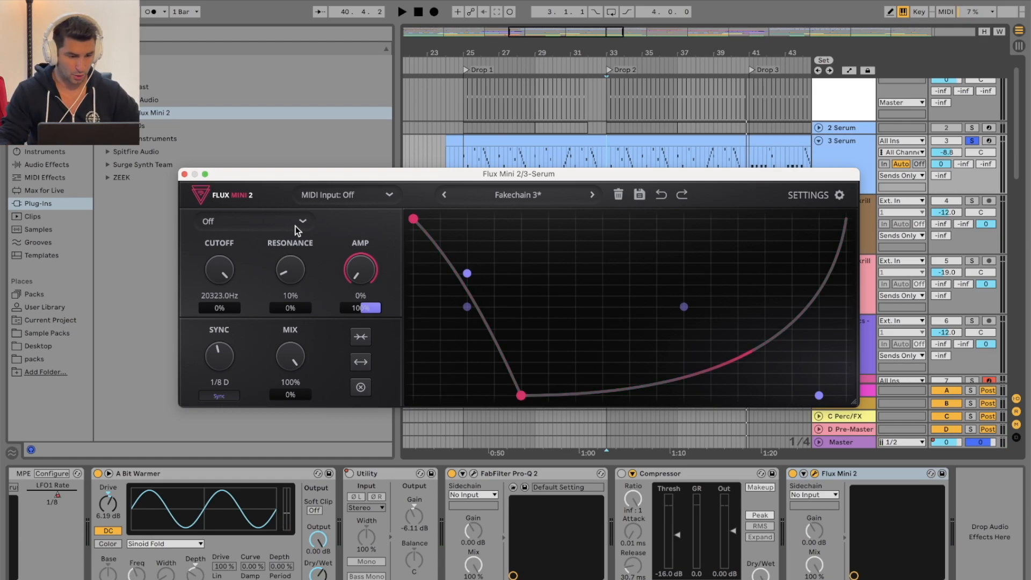
pyautogui.click(517, 196)
pyautogui.click(368, 195)
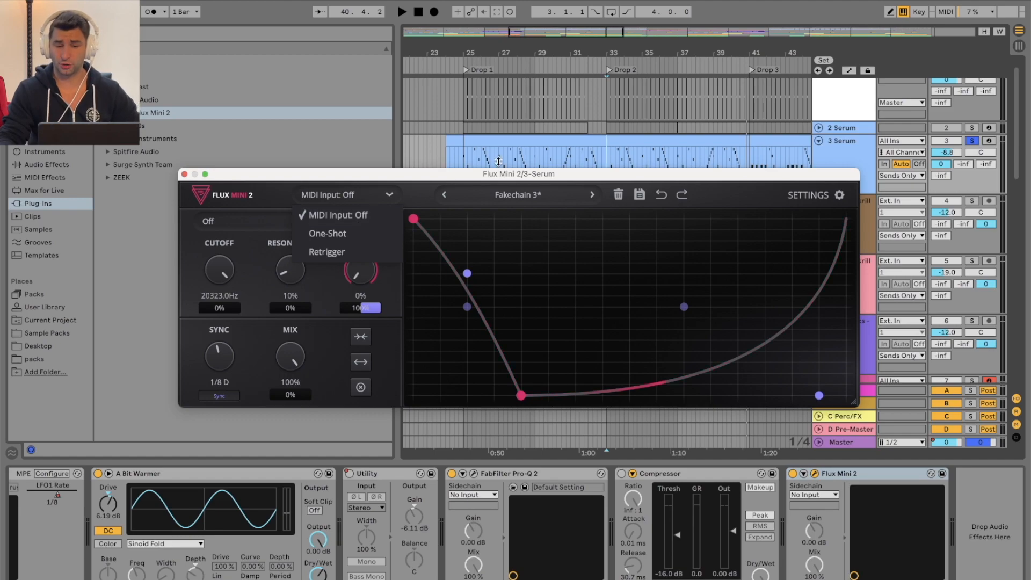
pyautogui.click(495, 46)
# Expand the Compressor's sidechain settings and inspect the ST source track around bar 33, returning to the 3 Serum device chain
pyautogui.moveTo(360, 175); pyautogui.dragTo(142, 132)
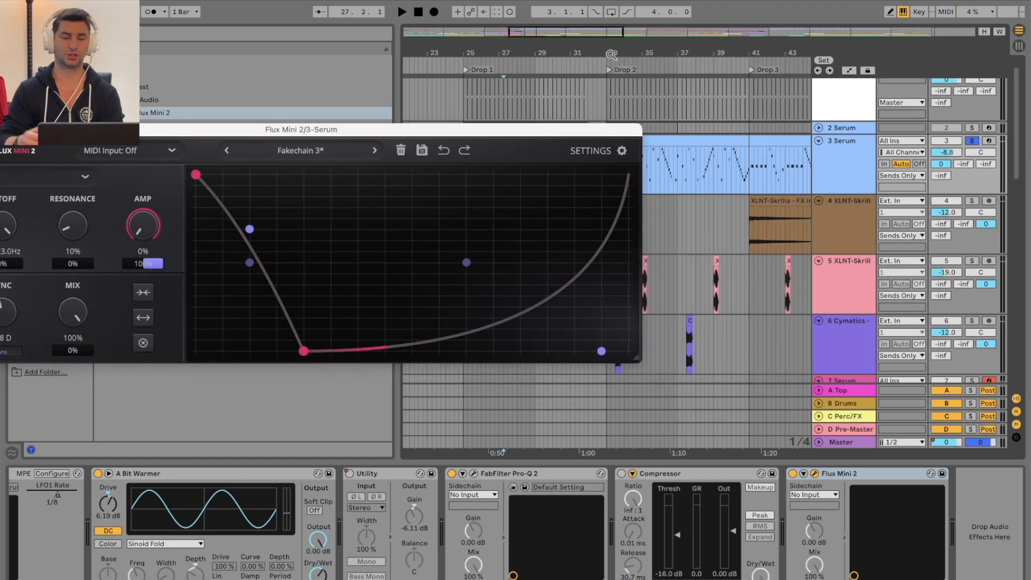
pyautogui.moveTo(570, 132); pyautogui.dragTo(433, 177)
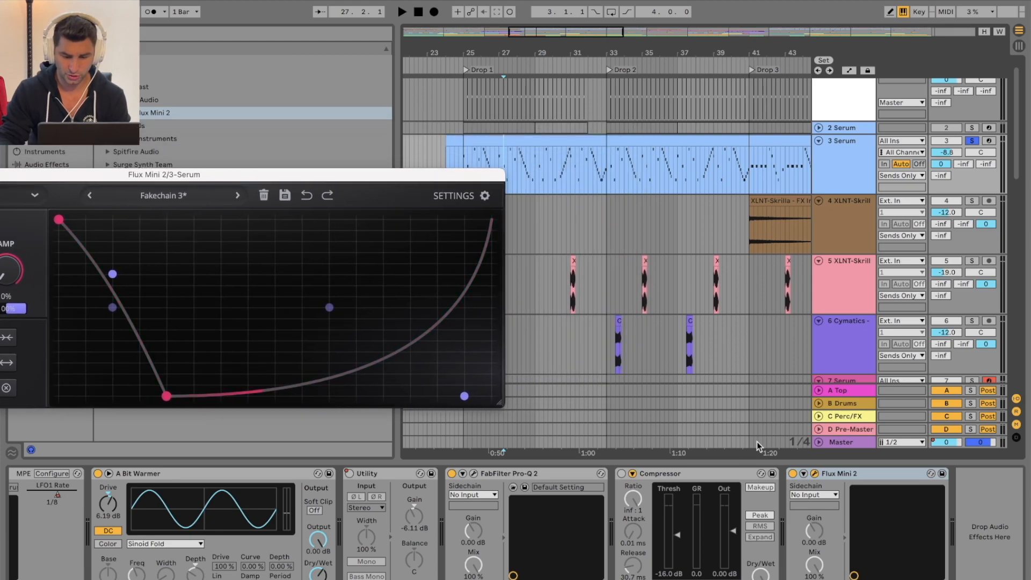
pyautogui.click(633, 473)
pyautogui.moveTo(631, 54); pyautogui.dragTo(628, 102)
pyautogui.scroll(1, 709, 208)
pyautogui.click(862, 110)
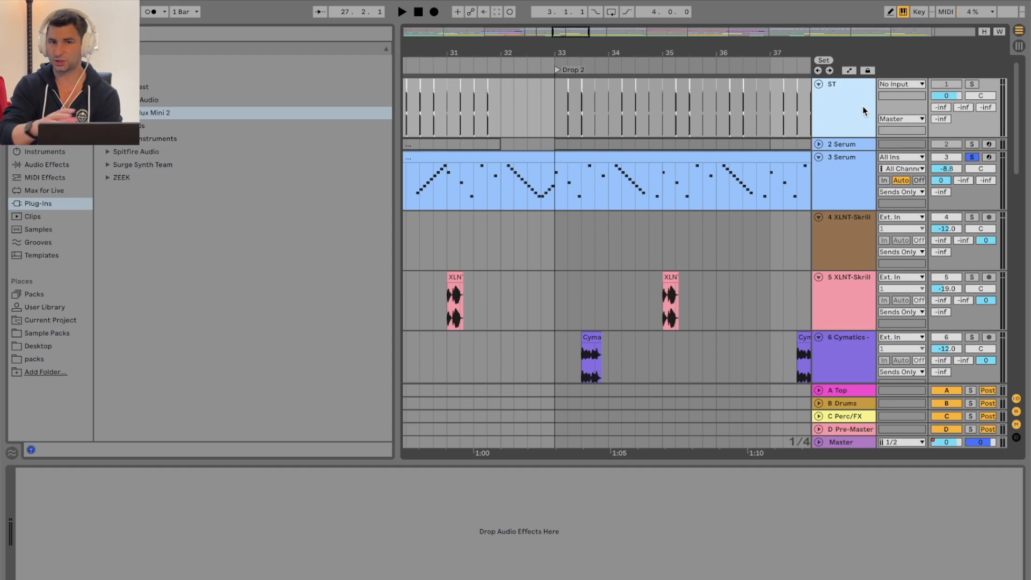
pyautogui.click(864, 202)
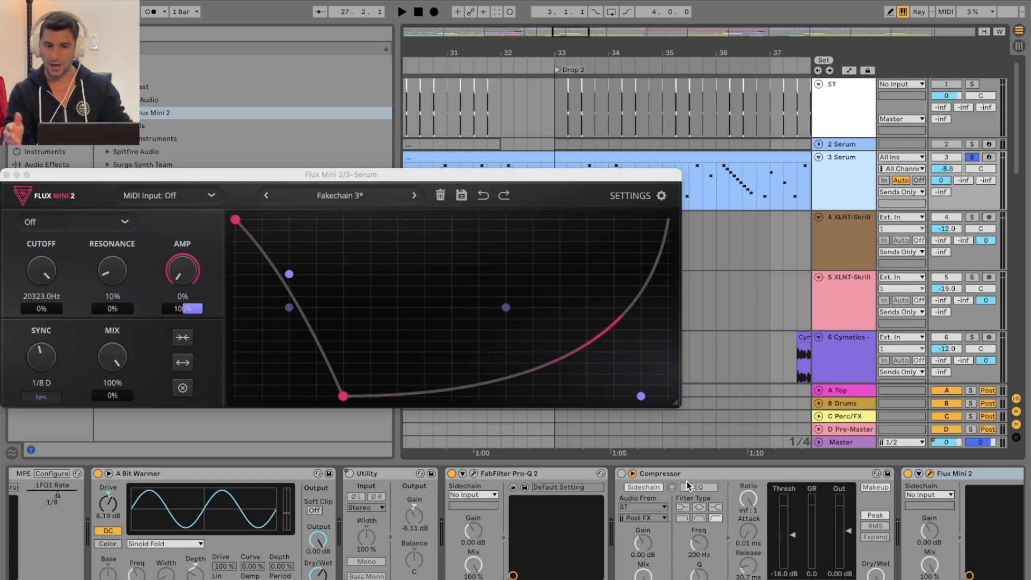
# Try the One-Shot MIDI input mode in Flux Mini 2 and switch MIDI input back to Off
pyautogui.moveTo(424, 175); pyautogui.dragTo(593, 168)
pyautogui.click(230, 218)
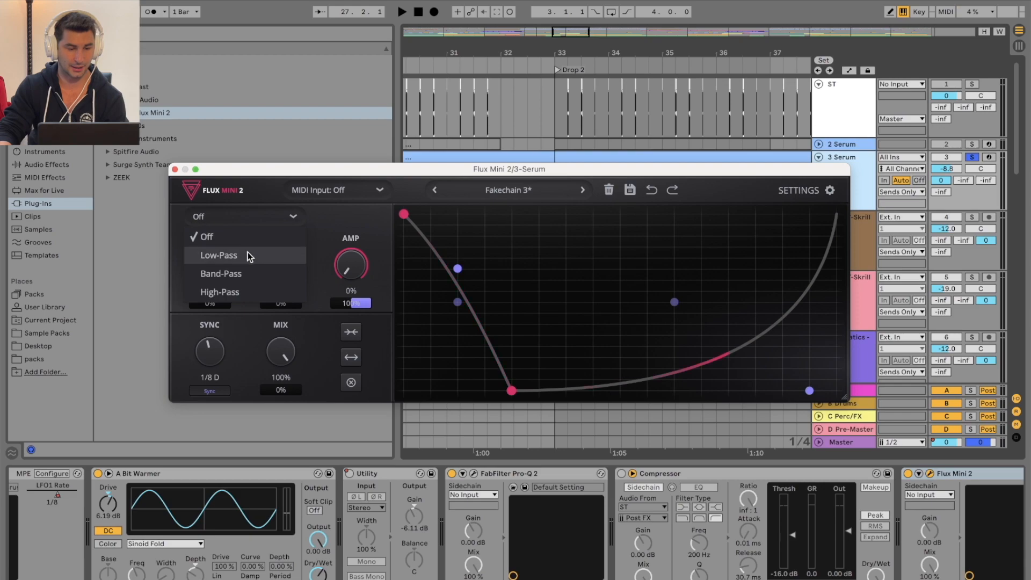
pyautogui.click(328, 190)
pyautogui.click(332, 228)
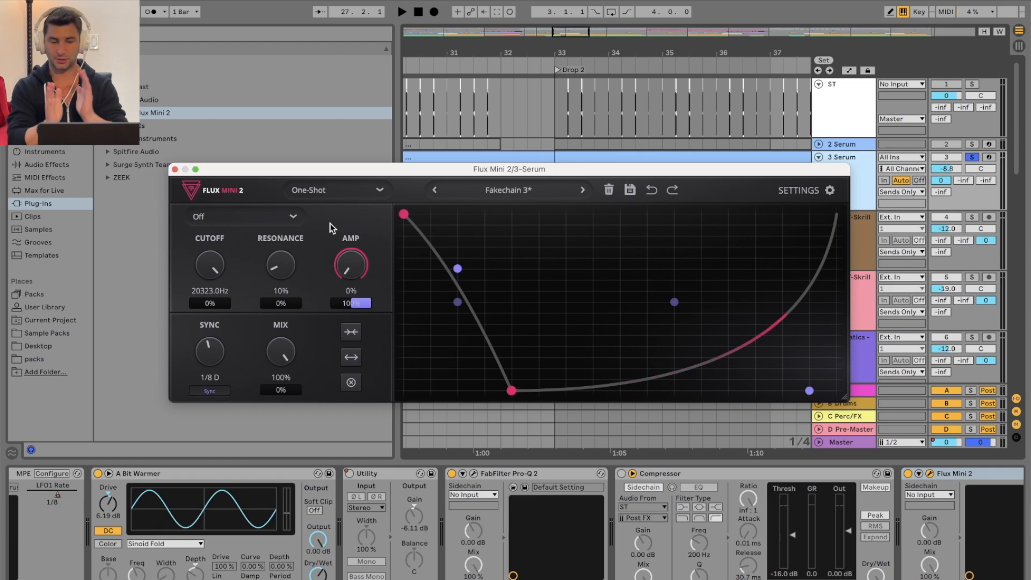
pyautogui.click(336, 188)
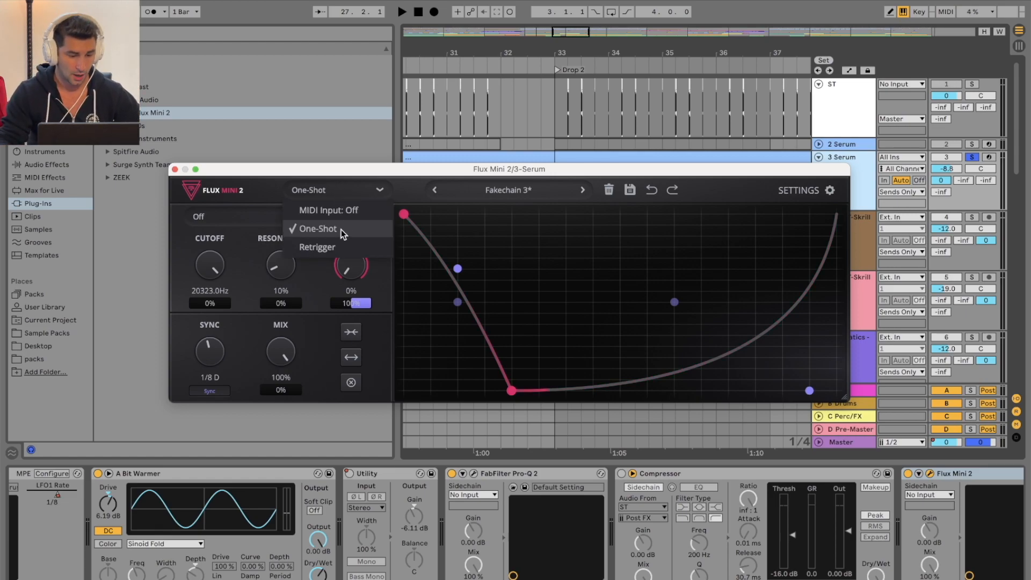
pyautogui.click(334, 208)
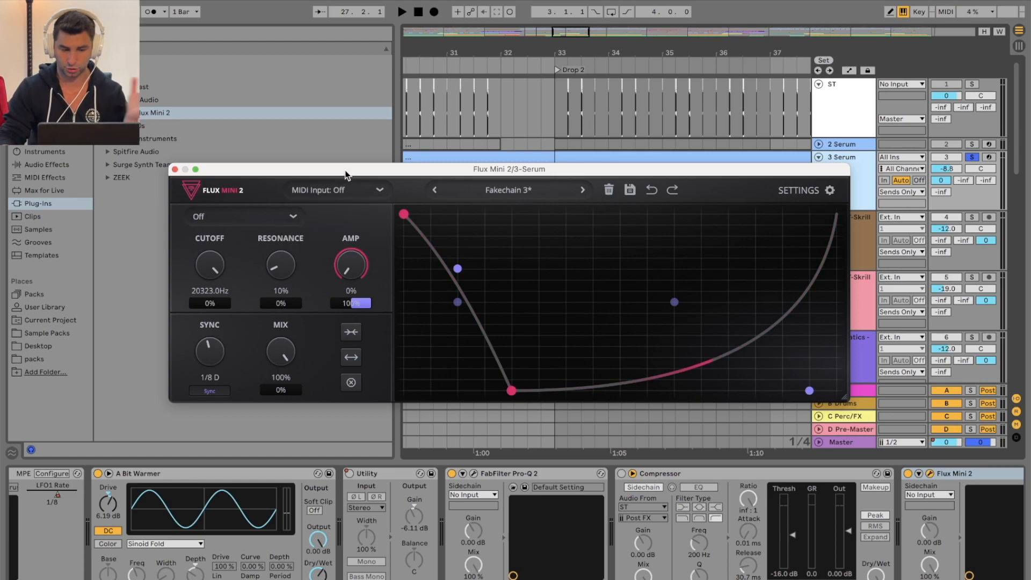
# Load the factory preset Beating Sub, play the soloed track from bar 33 and advance to Croydub 2010
pyautogui.click(511, 195)
pyautogui.moveTo(516, 231)
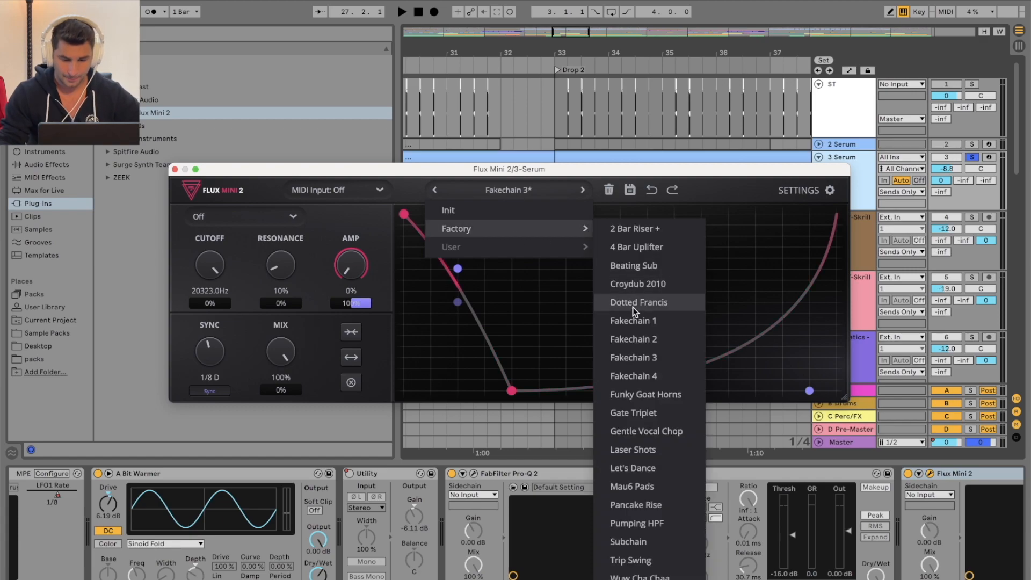
pyautogui.click(650, 269)
pyautogui.press('space')
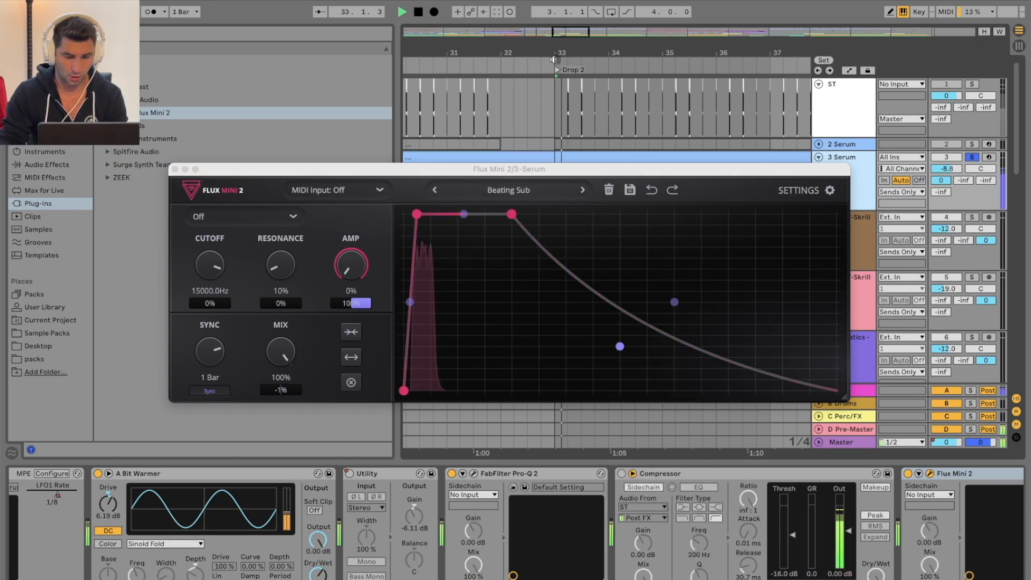
pyautogui.click(582, 190)
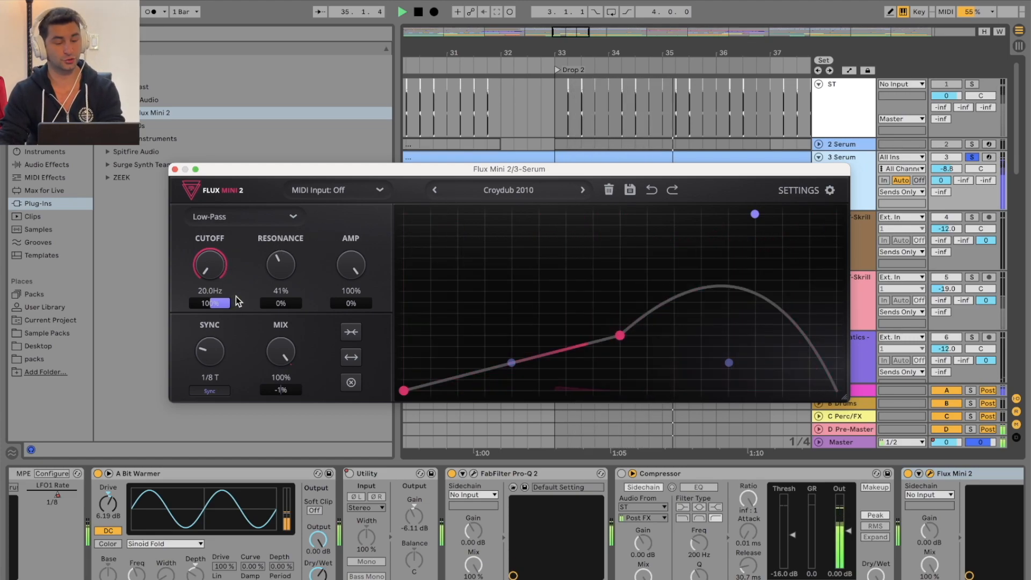
# Unsolo the 3 Serum track and compare Croydub 2010 in the full mix with Flux Mini 2 bypassed and enabled
pyautogui.click(973, 157)
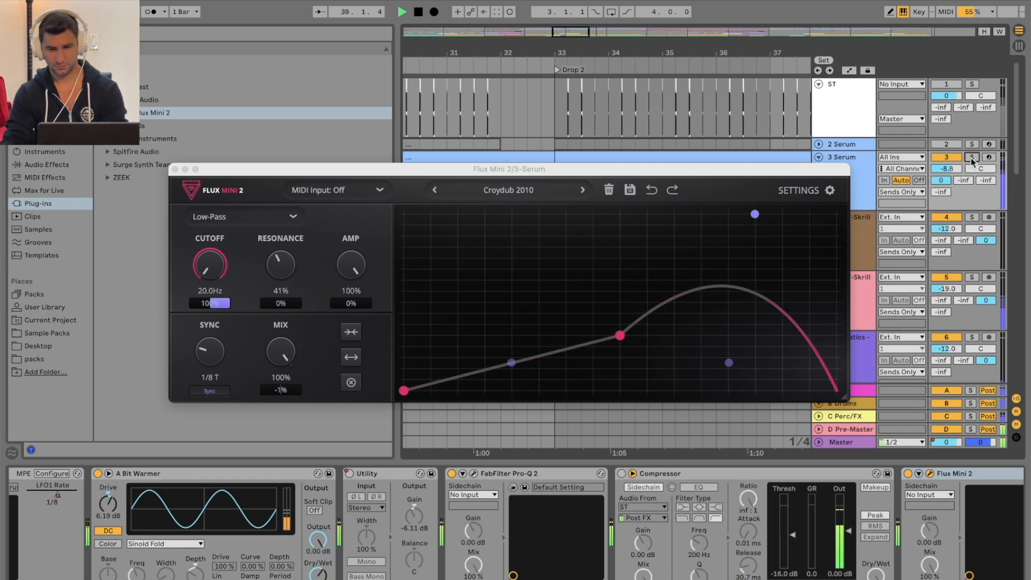
pyautogui.press('space')
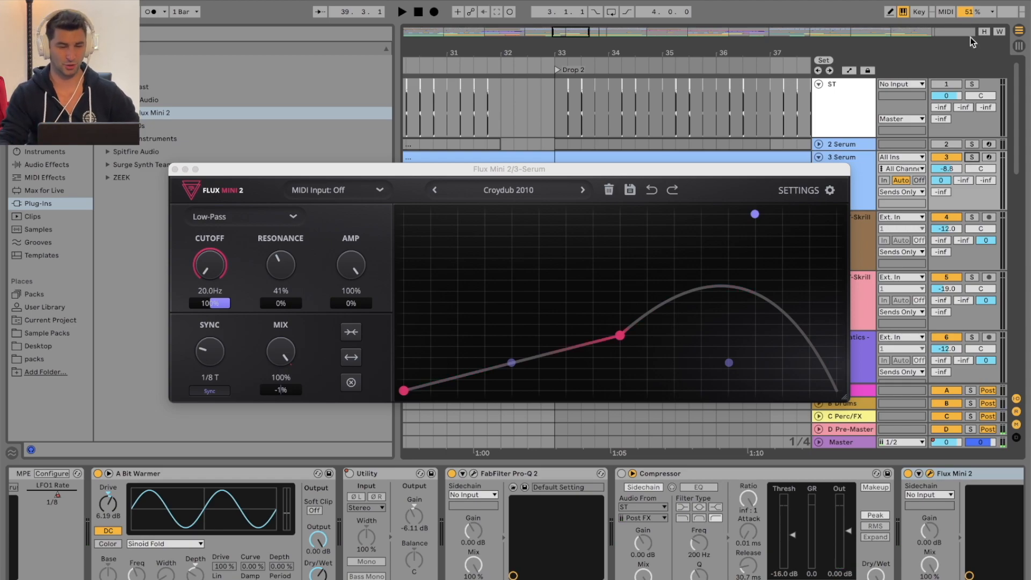
pyautogui.moveTo(706, 173); pyautogui.dragTo(712, 229)
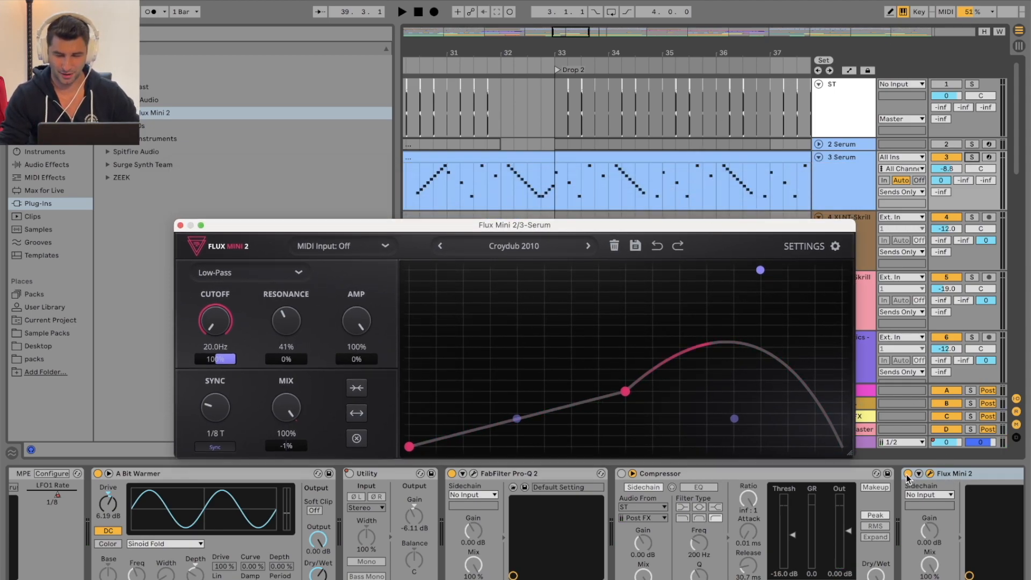
pyautogui.click(907, 474)
pyautogui.press('space')
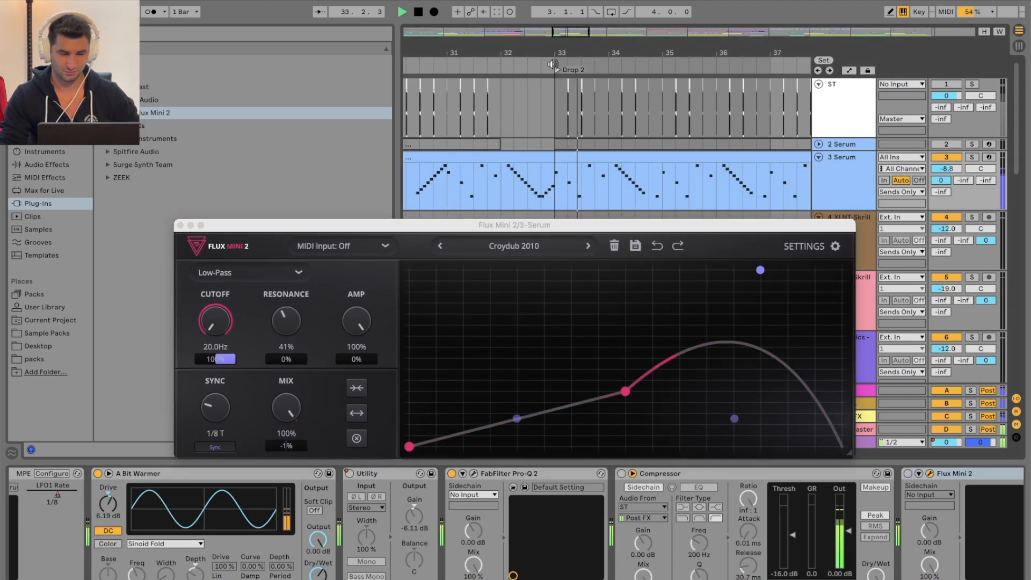
pyautogui.click(520, 233)
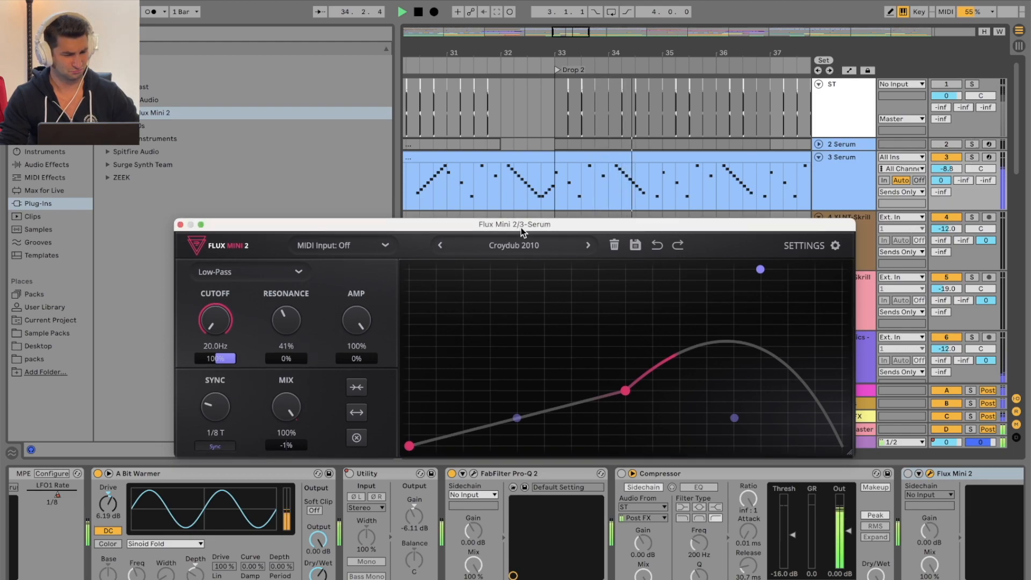
pyautogui.click(908, 474)
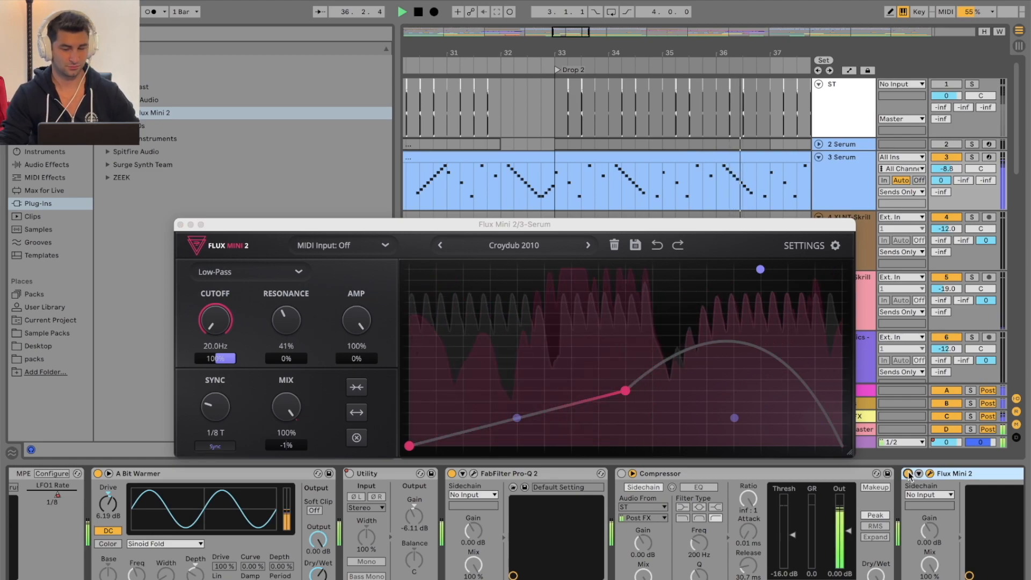
pyautogui.click(908, 474)
# Advance to the Dotted Francis preset and play from bar 33, re-enabling Flux Mini 2 during playback
pyautogui.click(588, 246)
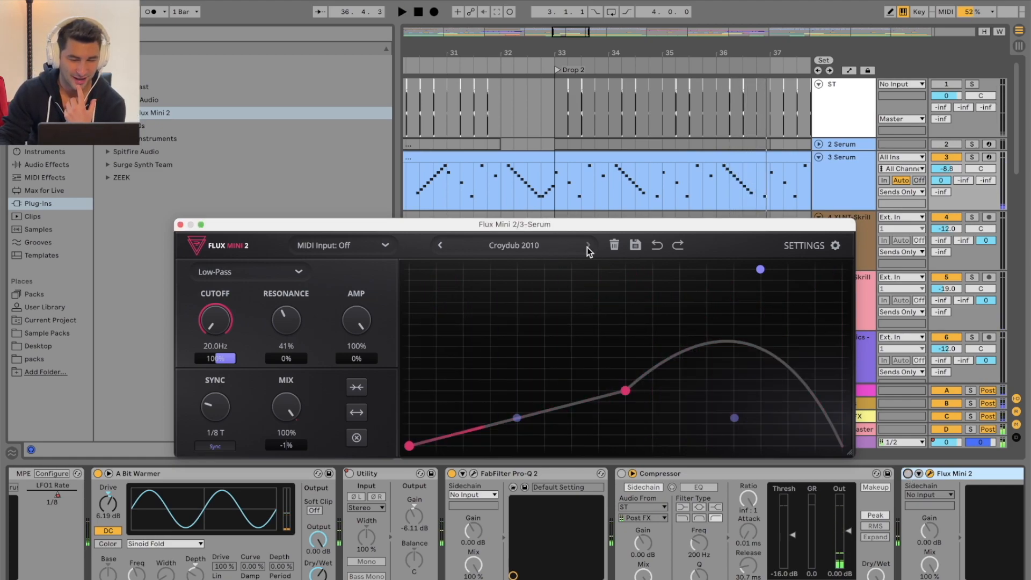
pyautogui.click(559, 191)
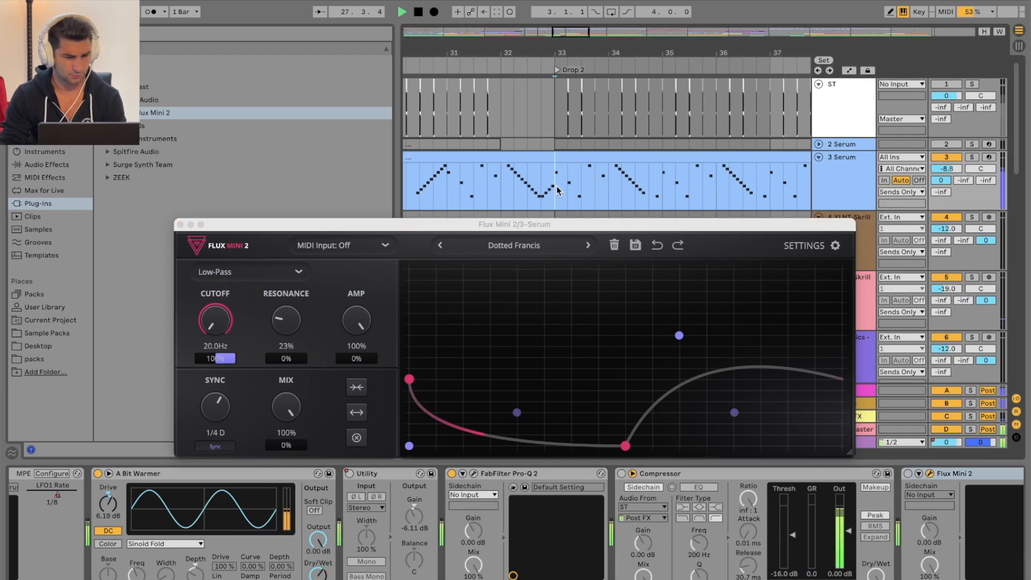
pyautogui.click(908, 474)
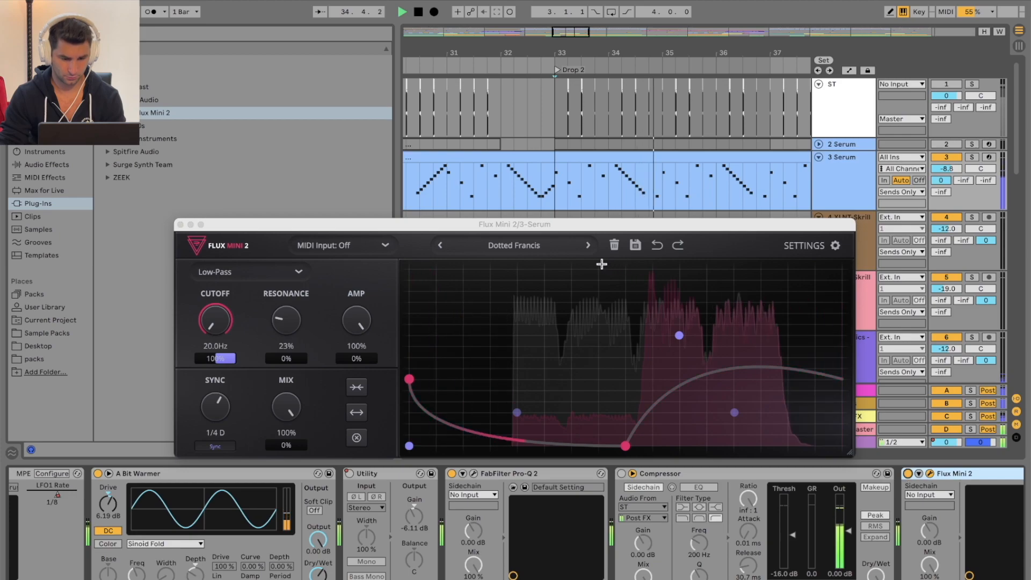
# Advance from Dotted Francis to Fakechain 2, listen to it in the full mix and stop playback
pyautogui.click(589, 246)
pyautogui.click(589, 246)
pyautogui.click(559, 244)
pyautogui.click(559, 238)
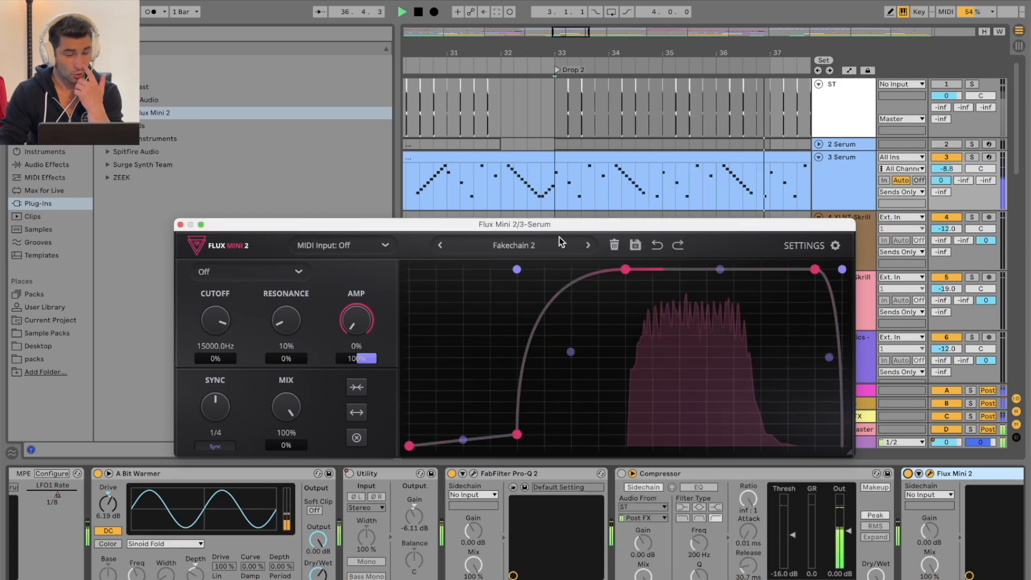
pyautogui.press('space')
# Load the factory preset Funky Goat Horns, play the mix from bar 33 and advance to Gate Triplet
pyautogui.click(570, 248)
pyautogui.moveTo(571, 296)
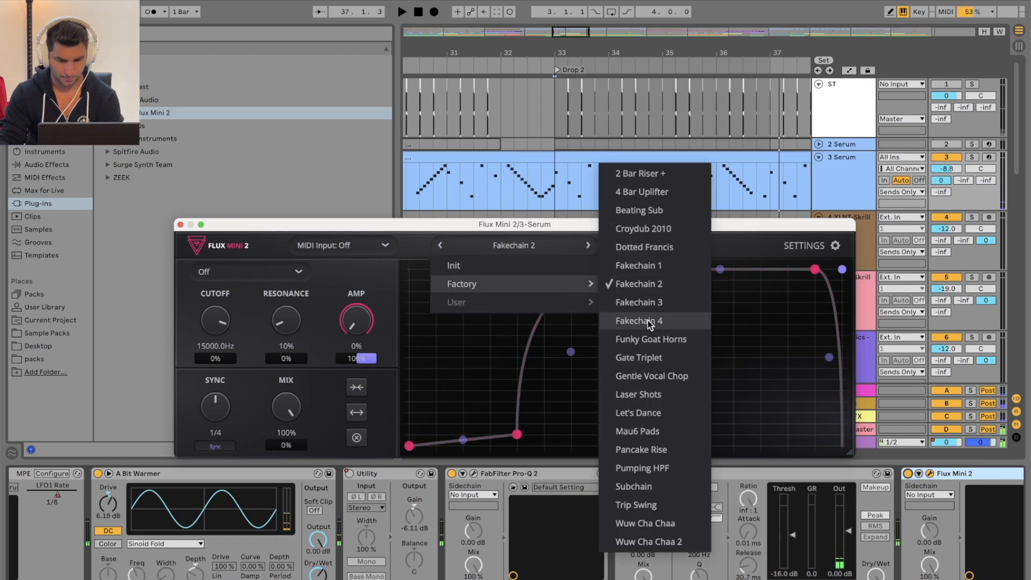
pyautogui.click(687, 343)
pyautogui.press('space')
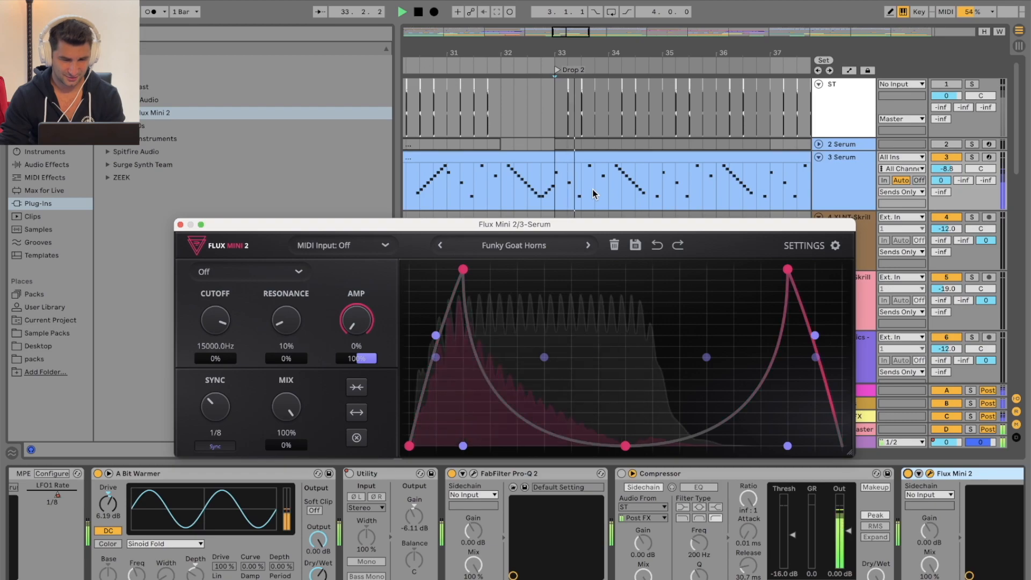
pyautogui.click(589, 247)
pyautogui.press('space')
# Move Flux Mini 2 from the 3 Serum track to the end of the soloed 16 XLNT-Mid hi-hat track's device chain
pyautogui.click(180, 224)
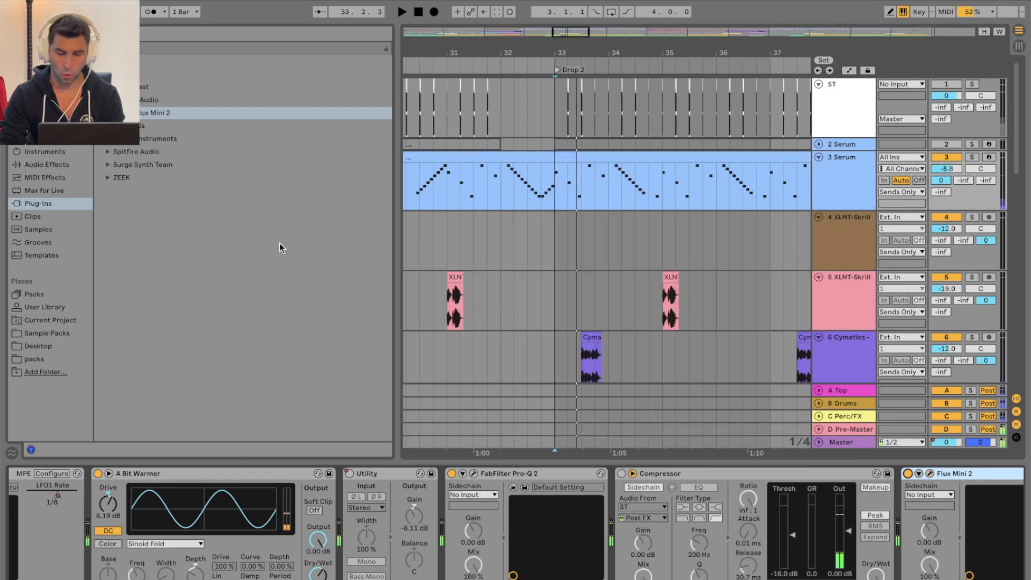
pyautogui.press('Delete')
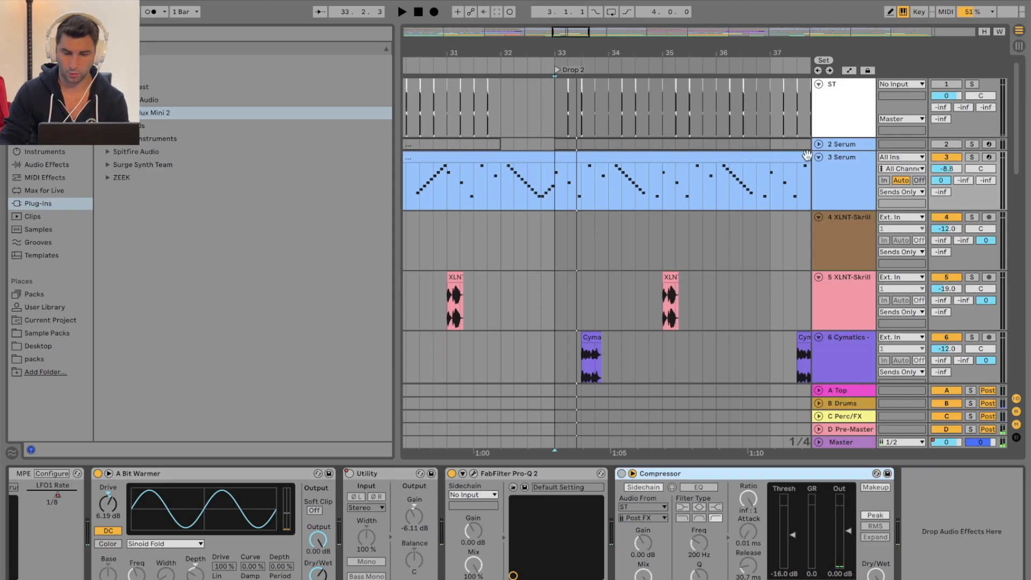
pyautogui.scroll(-10, 674, 285)
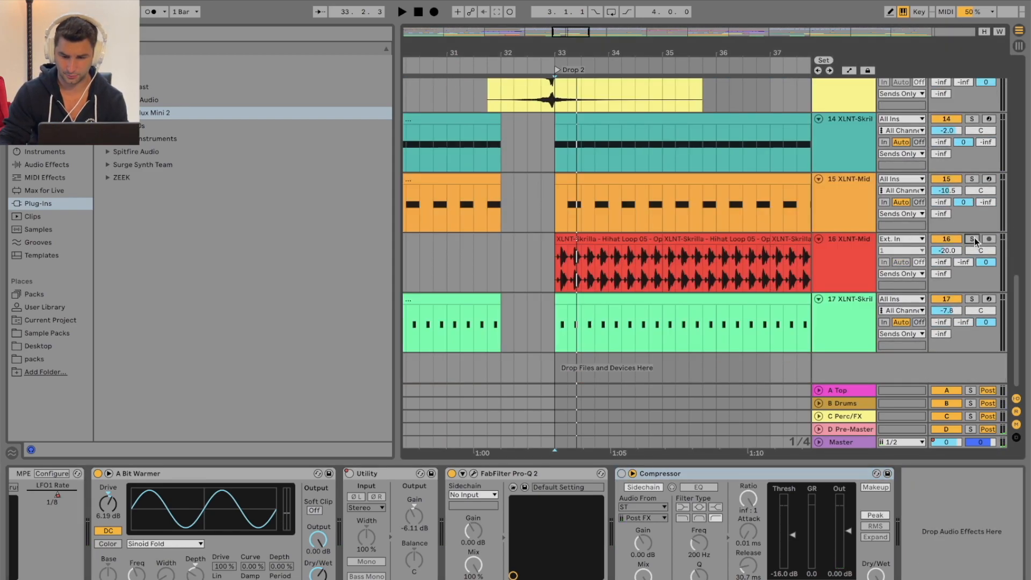
pyautogui.press('space')
pyautogui.click(855, 257)
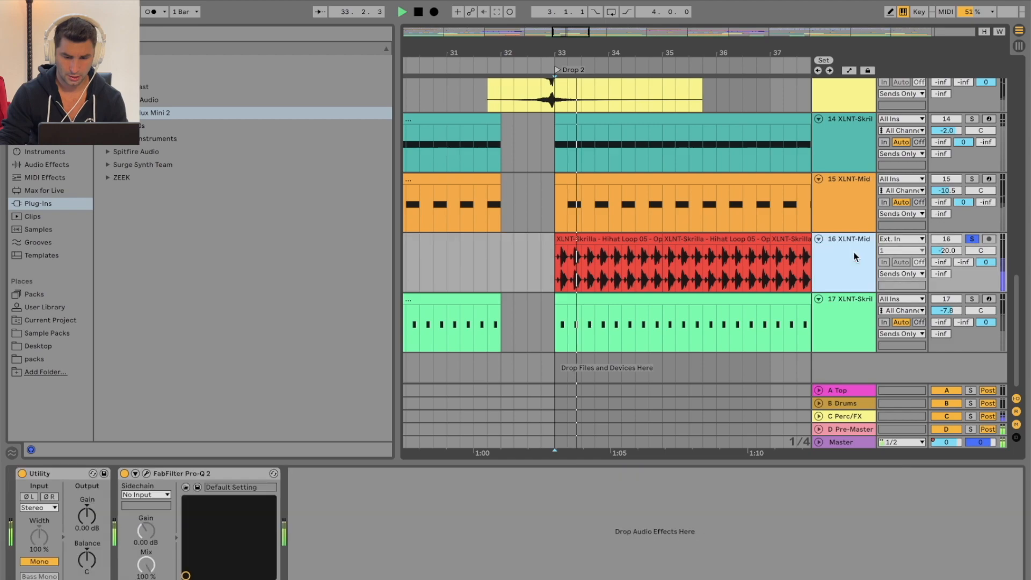
pyautogui.press('space')
pyautogui.click(413, 576)
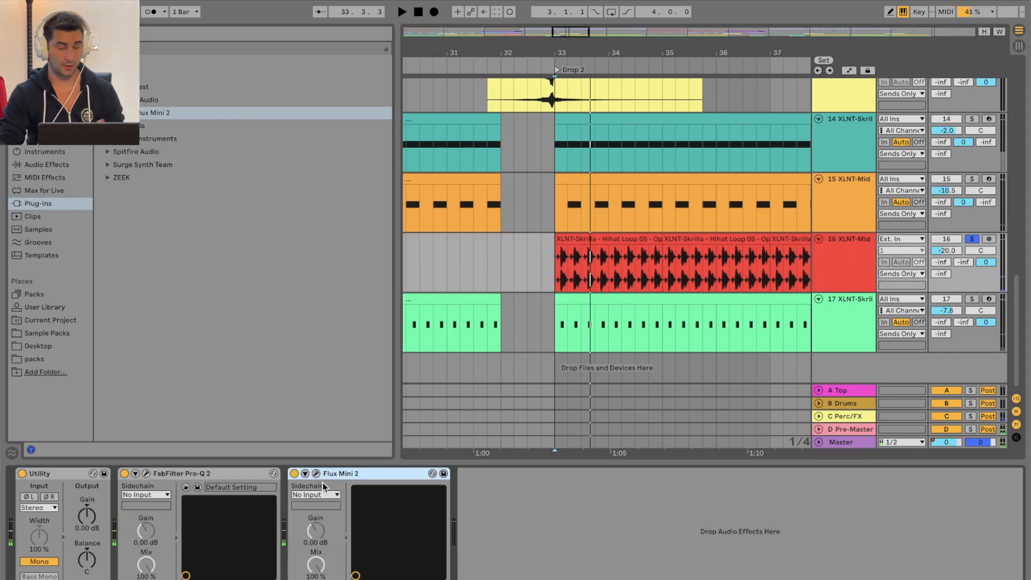
# Open Flux Mini 2 on the hi-hat track and play the soloed loop from bar 33 with Gate Triplet
pyautogui.click(316, 474)
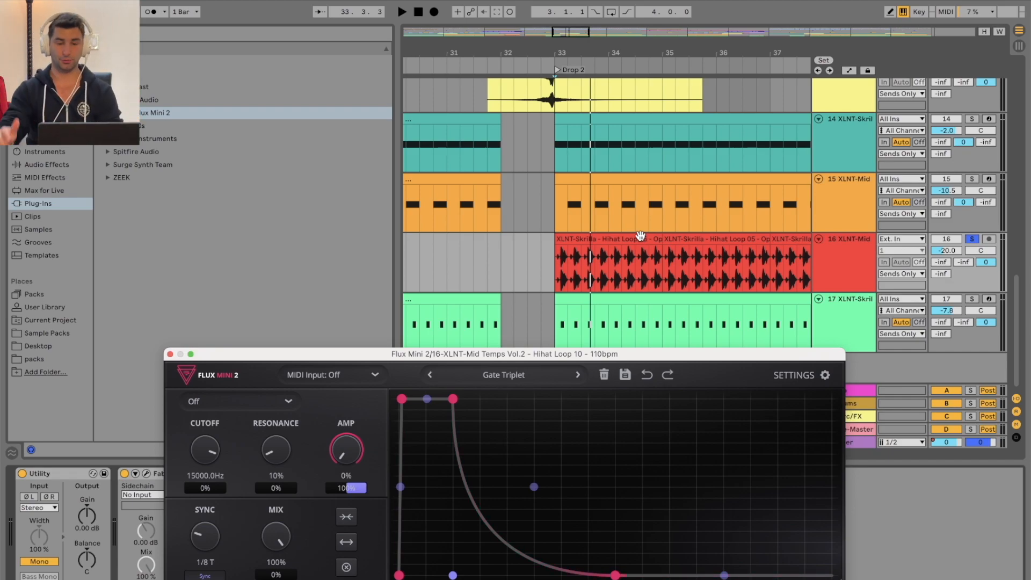
pyautogui.press('space')
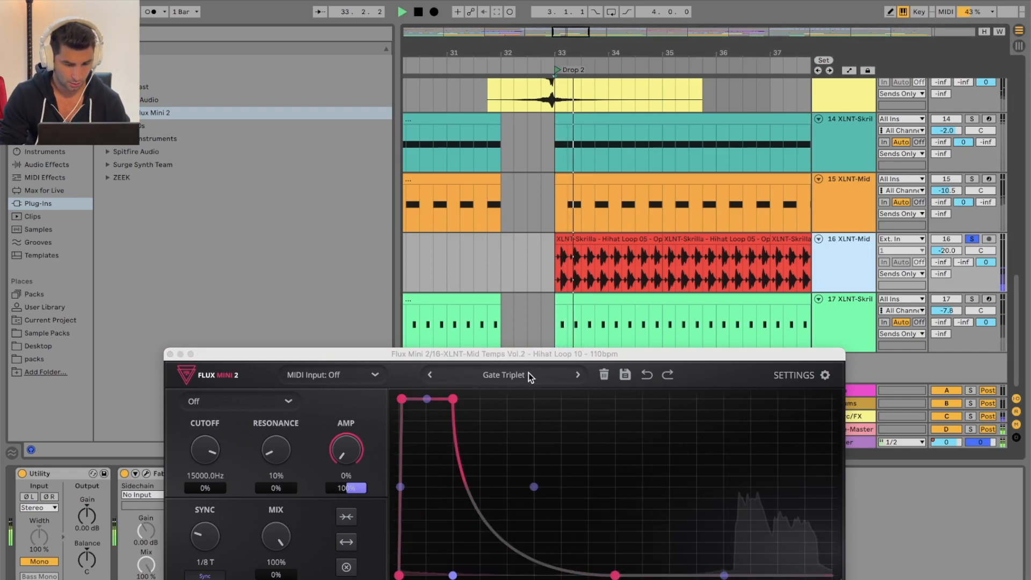
# Return to the Funky Goat Horns preset and compare the hi-hat loop with Flux Mini 2 bypassed and re-enabled
pyautogui.click(430, 374)
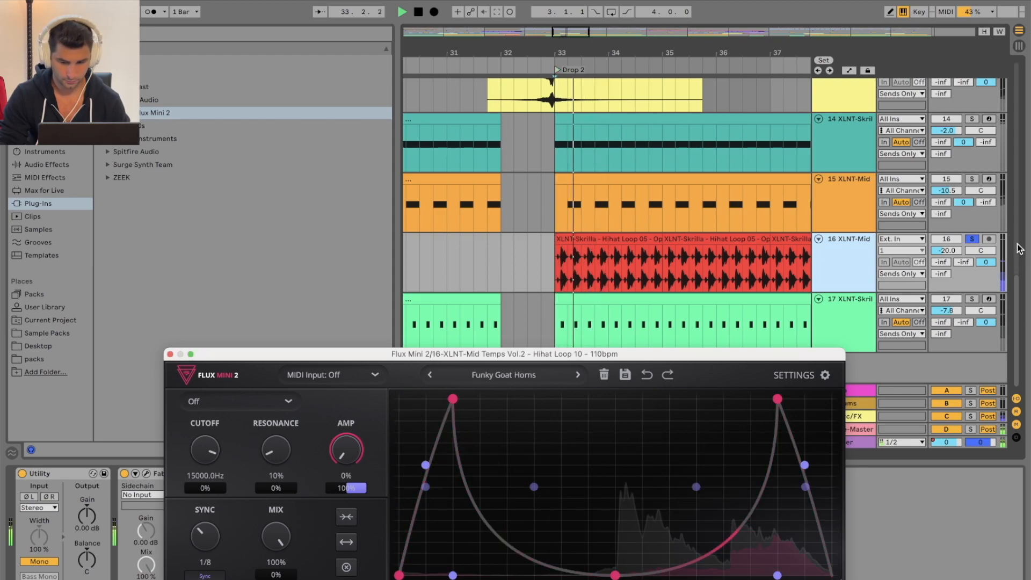
pyautogui.moveTo(331, 357); pyautogui.dragTo(295, 69)
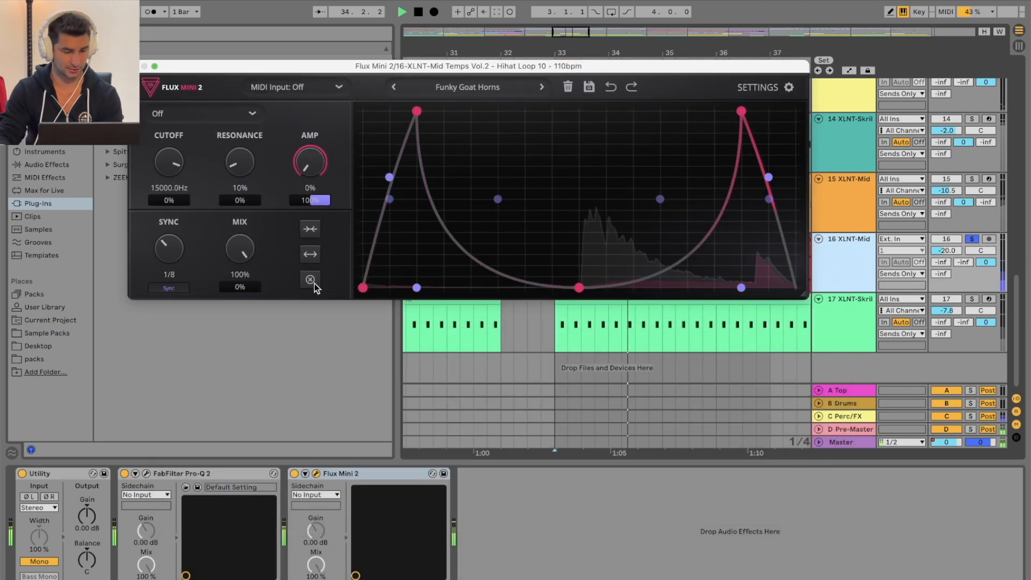
pyautogui.click(295, 476)
pyautogui.click(294, 475)
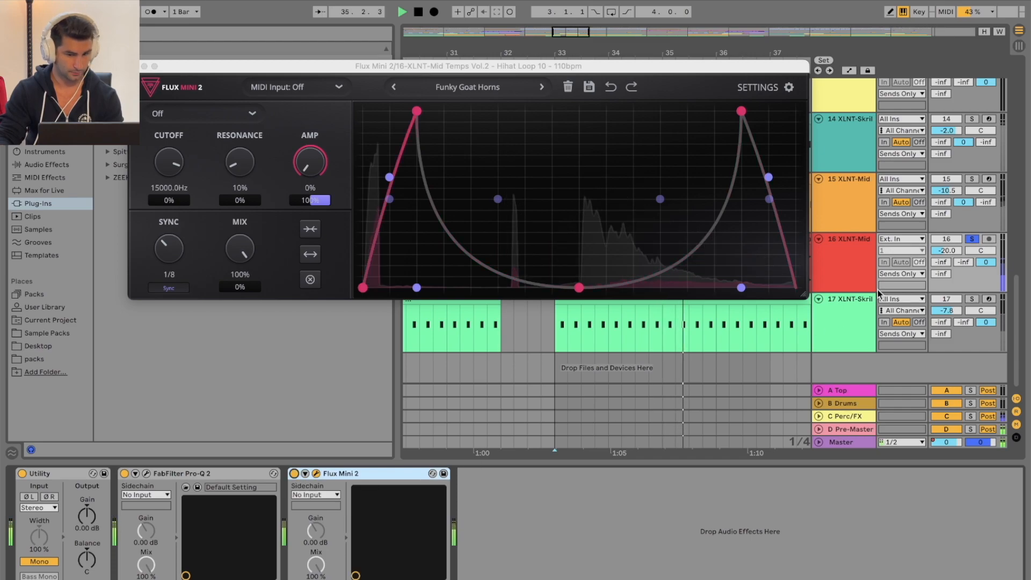
# Unsolo the hi-hat track, try its volume at -11.2 dB in the full mix, and restore it to -20 dB
pyautogui.click(971, 239)
pyautogui.moveTo(950, 251); pyautogui.dragTo(951, 245)
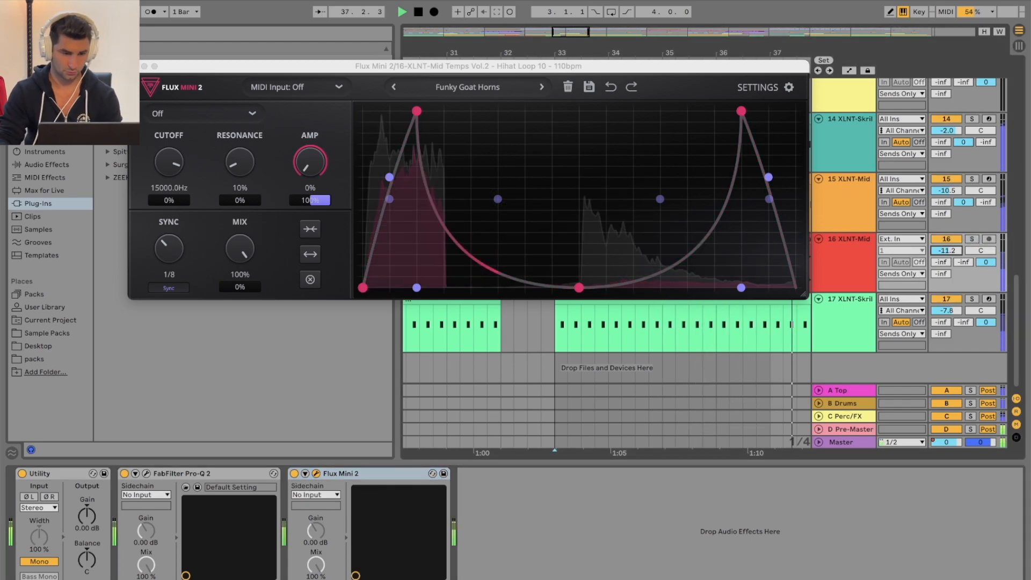
pyautogui.moveTo(950, 245); pyautogui.dragTo(951, 262)
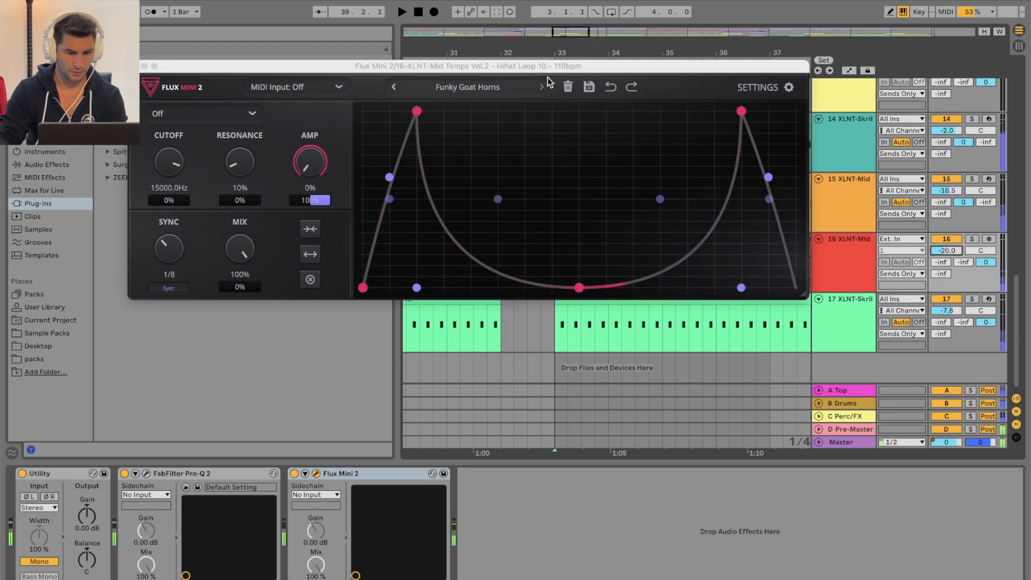
# Re-solo the hi-hat track, advance through Gentle Vocal Chop to Laser Shots, play the loop and stop playback
pyautogui.click(541, 86)
pyautogui.click(541, 86)
pyautogui.click(972, 239)
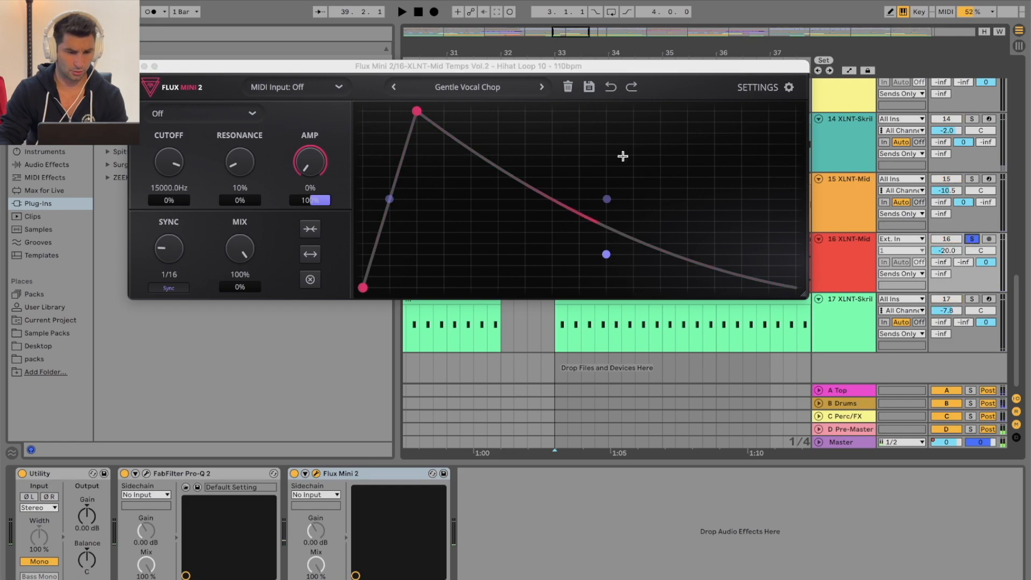
pyautogui.press('space')
pyautogui.click(541, 87)
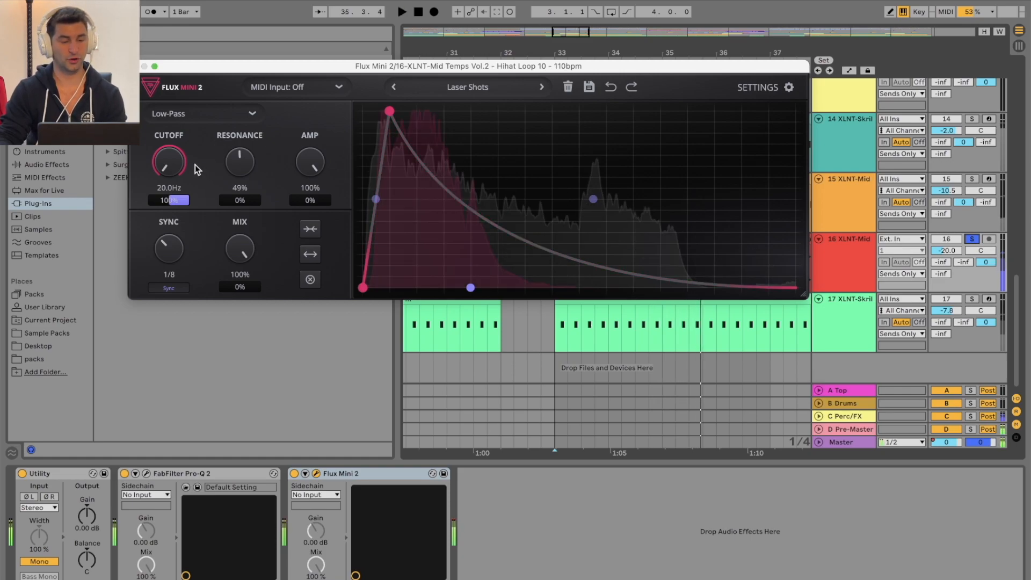
pyautogui.press('space')
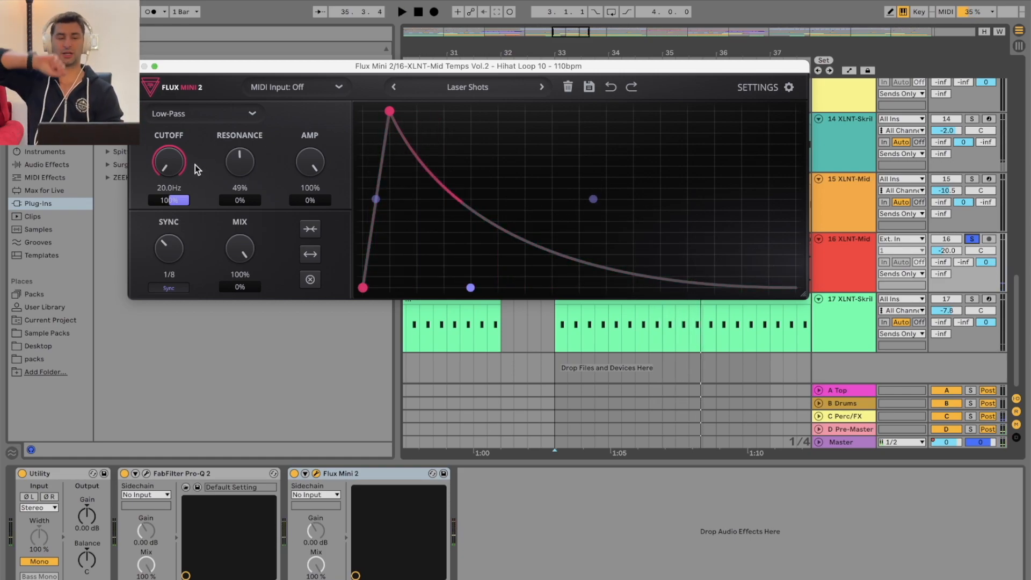
# Add ZEEK's STFU plug-in after Flux Mini 2 on the hi-hat track, view its envelope and close its window
pyautogui.moveTo(234, 72); pyautogui.dragTo(285, 133)
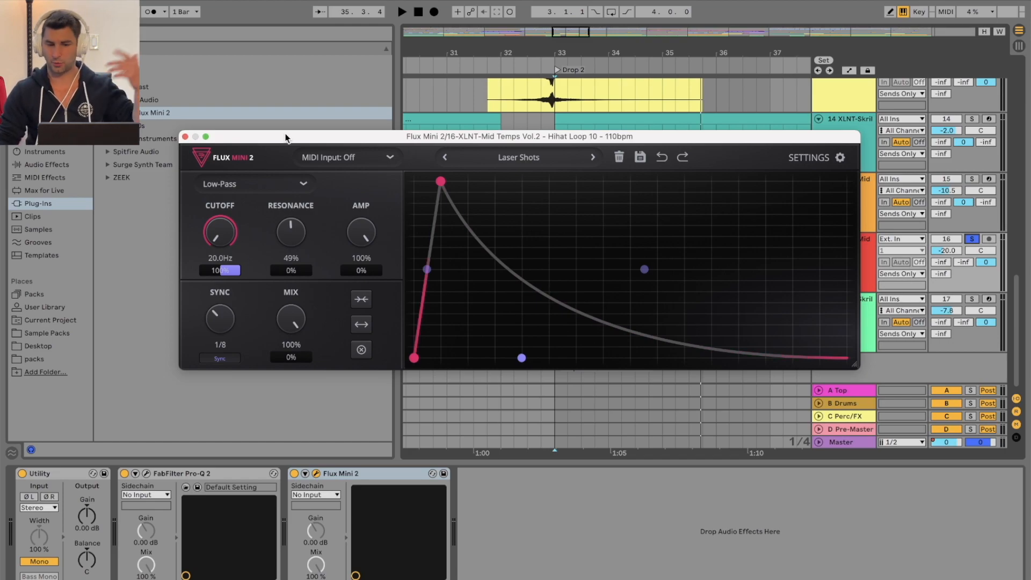
pyautogui.click(106, 179)
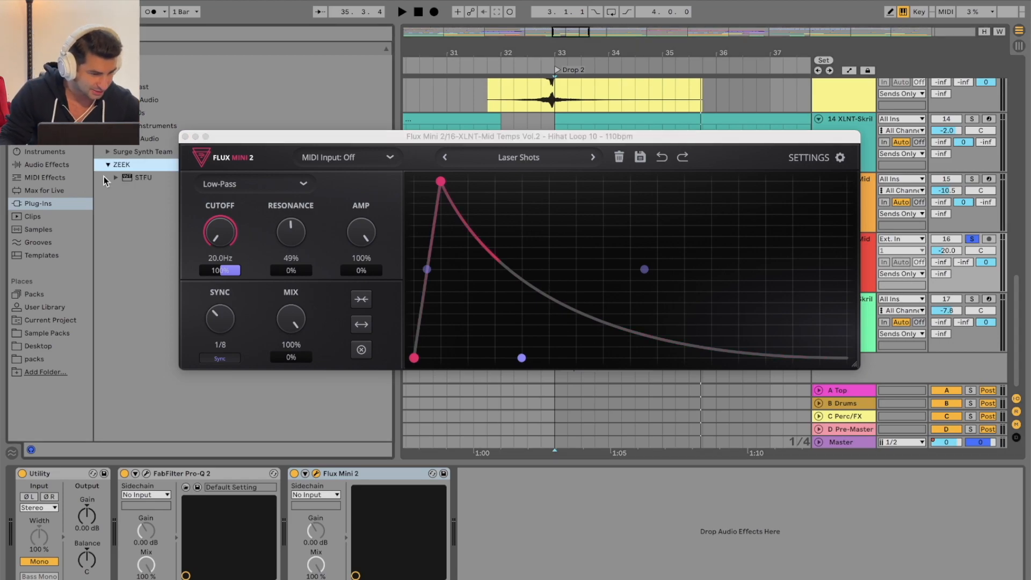
pyautogui.doubleClick(146, 181)
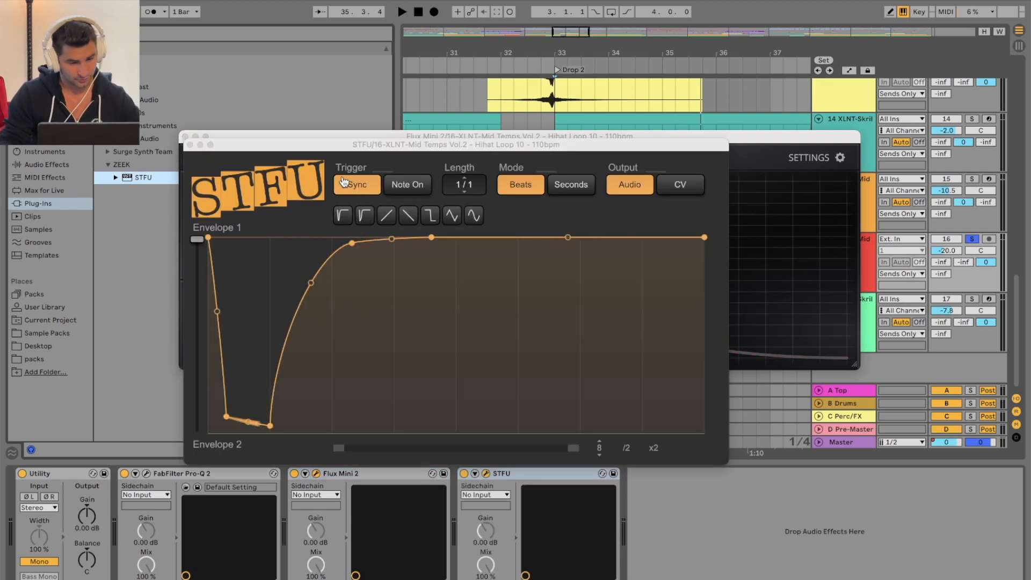
pyautogui.click(190, 145)
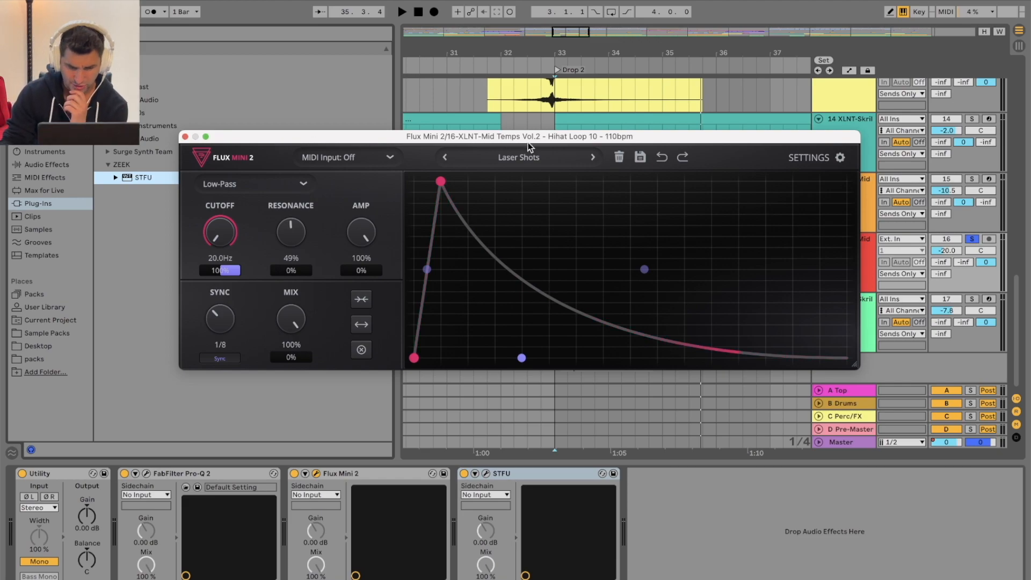
# Play the soloed loop while sweeping Flux Mini 2's low-pass cutoff up to 11764.3 Hz and back down to 802.7 Hz
pyautogui.moveTo(589, 139); pyautogui.dragTo(587, 233)
pyautogui.press('space')
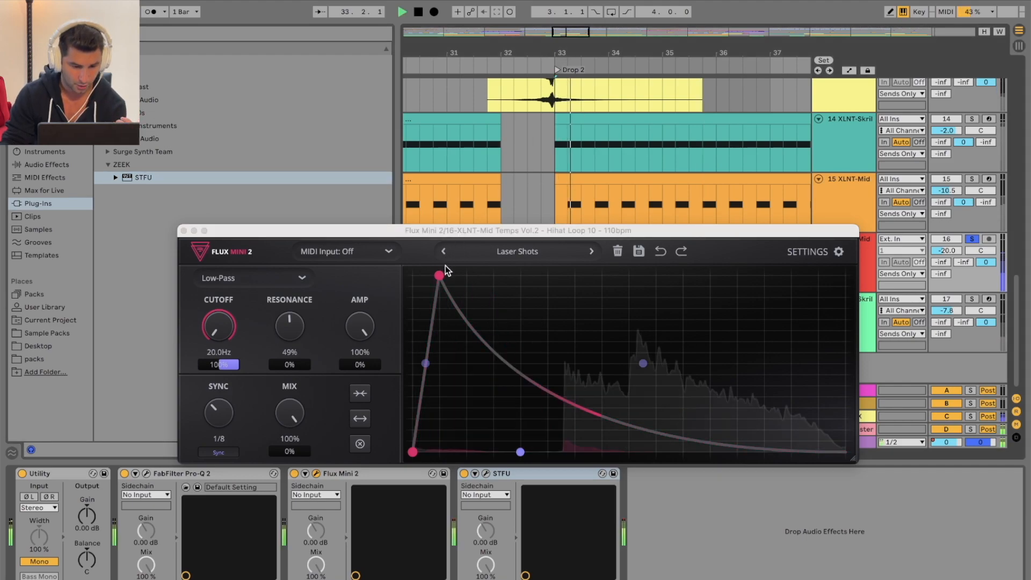
pyautogui.moveTo(221, 367); pyautogui.dragTo(257, 160)
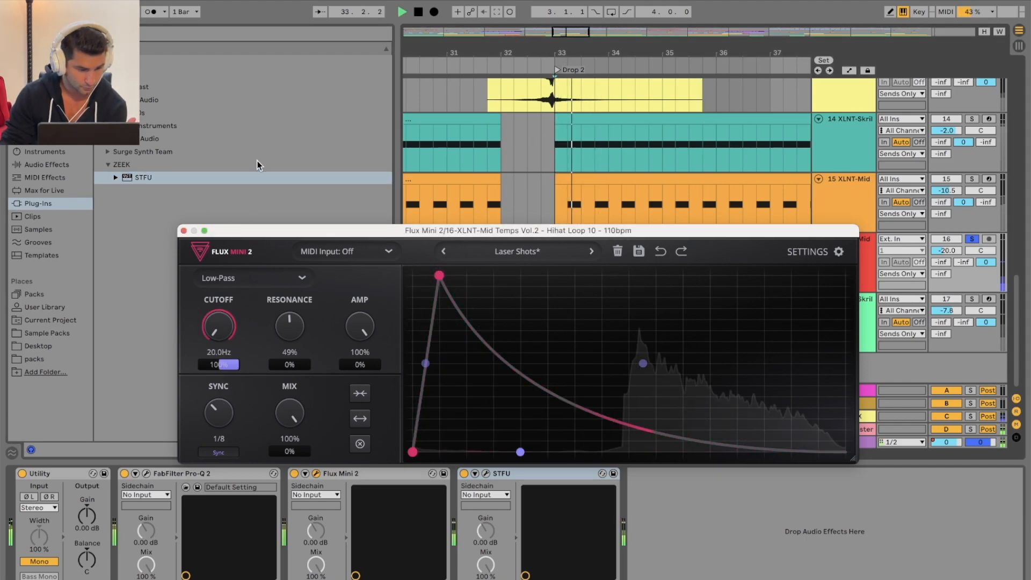
pyautogui.moveTo(215, 323); pyautogui.dragTo(231, 210)
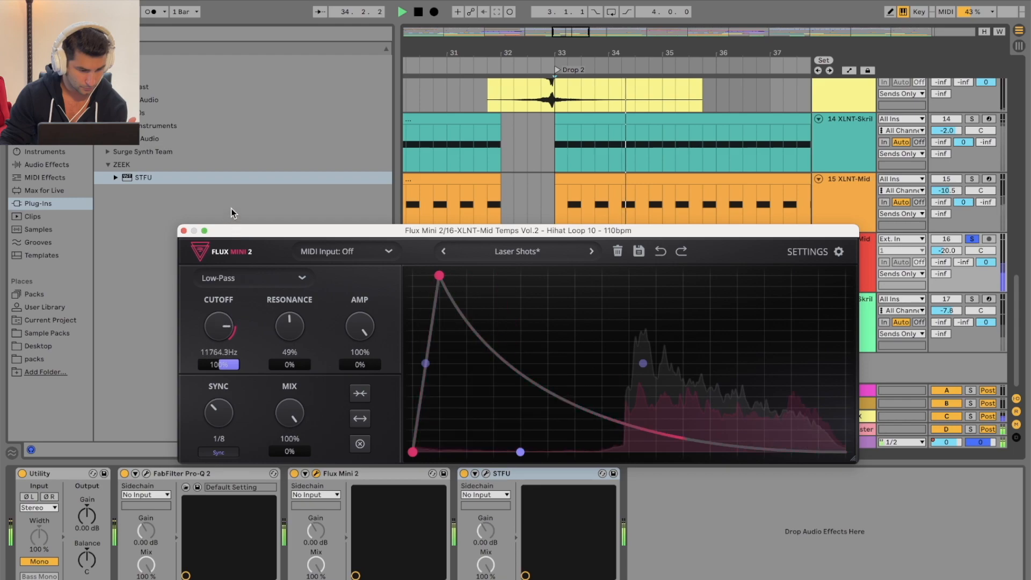
pyautogui.click(223, 281)
pyautogui.click(325, 292)
# Delete the STFU plug-in from the hi-hat track's device chain
pyautogui.click(475, 474)
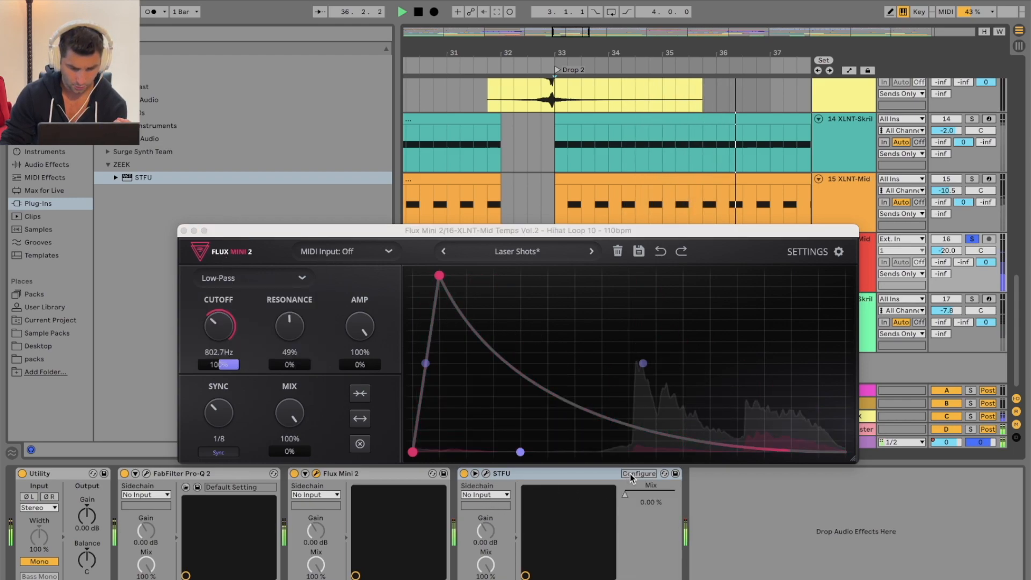
pyautogui.click(631, 476)
pyautogui.click(190, 145)
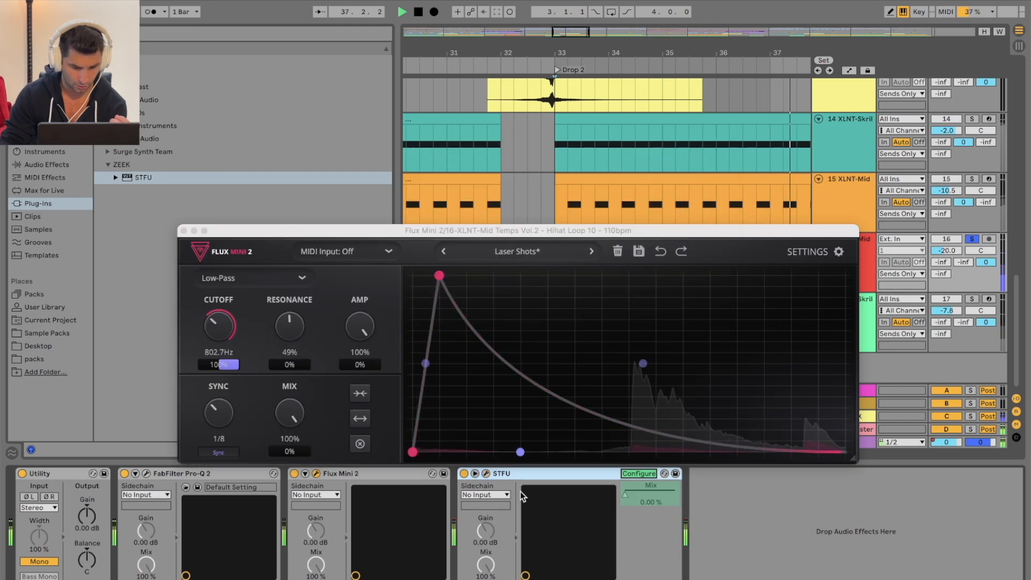
pyautogui.click(531, 476)
pyautogui.press('Delete')
# Expose Flux Mini 2's Filter Cutoff as a configured device parameter and set it to 1099.1 Hz
pyautogui.click(468, 473)
pyautogui.click(218, 325)
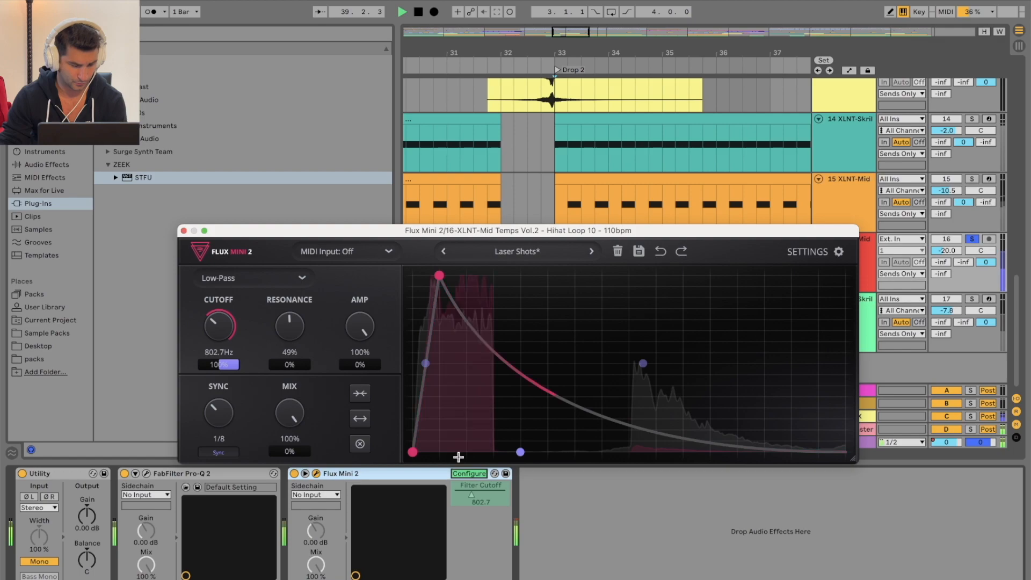
pyautogui.click(469, 473)
pyautogui.moveTo(471, 494)
pyautogui.mouseDown()
pyautogui.moveTo(499, 494)
pyautogui.moveTo(474, 493)
pyautogui.mouseUp()
# Switch Flux Mini 2's filter to Band-Pass and replay the soloed loop from bar 33
pyautogui.press('space')
pyautogui.click(274, 279)
pyautogui.click(274, 278)
pyautogui.press('space')
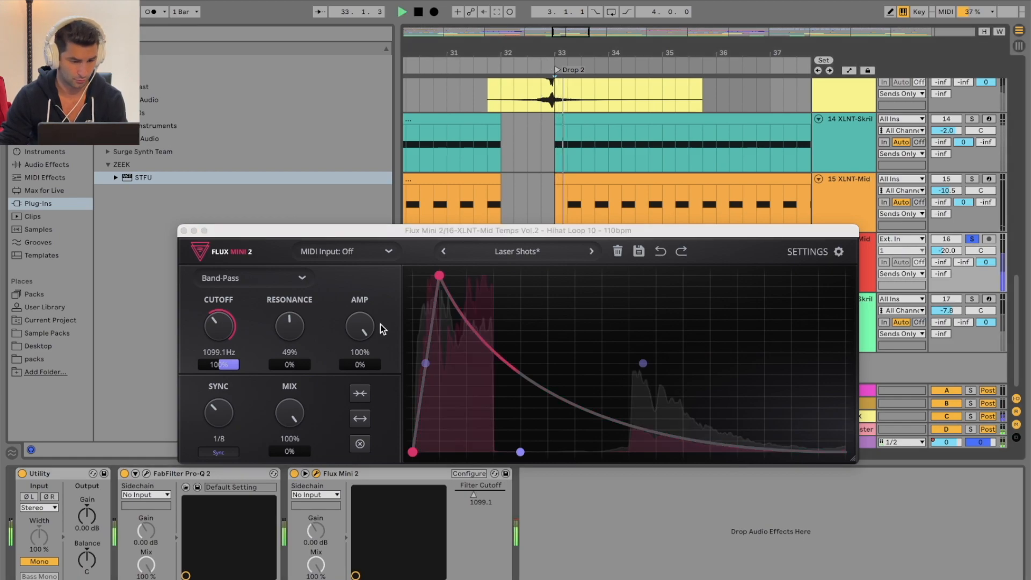
# Sweep the band-pass cutoff to 2389.1 Hz and adjust the resonance to 44% with 100% modulation during playback
pyautogui.moveTo(482, 494); pyautogui.dragTo(479, 494)
pyautogui.moveTo(291, 328); pyautogui.dragTo(308, 246)
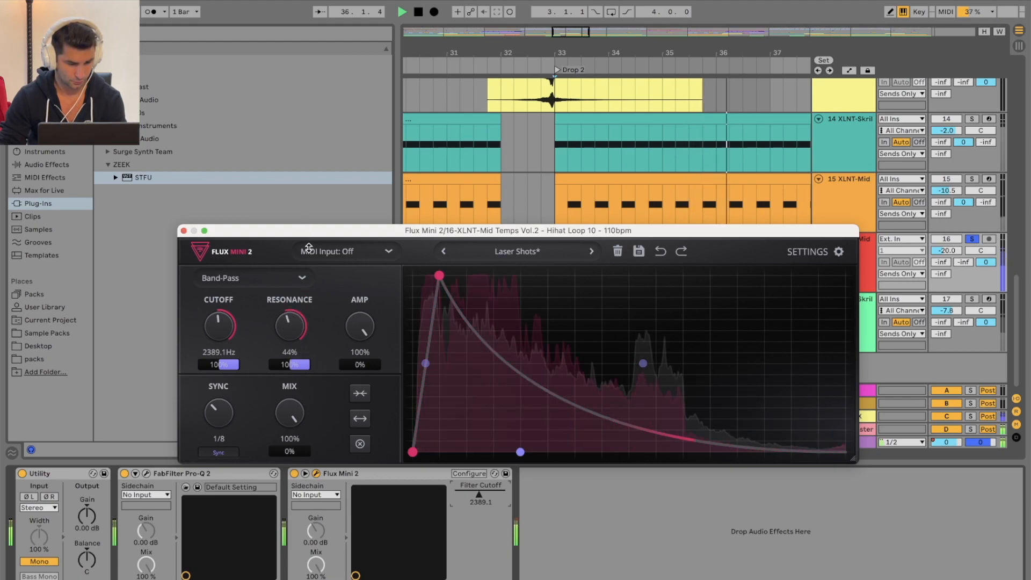
pyautogui.moveTo(293, 328); pyautogui.dragTo(300, 360)
pyautogui.moveTo(477, 495)
pyautogui.mouseDown()
pyautogui.moveTo(466, 496)
pyautogui.moveTo(477, 496)
pyautogui.mouseUp()
# Switch the filter to High-Pass, lower the cutoff to 20 Hz and raise the resonance to 91% with 100% modulation
pyautogui.click(263, 282)
pyautogui.click(255, 352)
pyautogui.moveTo(492, 495); pyautogui.dragTo(454, 496)
pyautogui.moveTo(292, 328); pyautogui.dragTo(292, 217)
pyautogui.moveTo(290, 365); pyautogui.dragTo(331, 243)
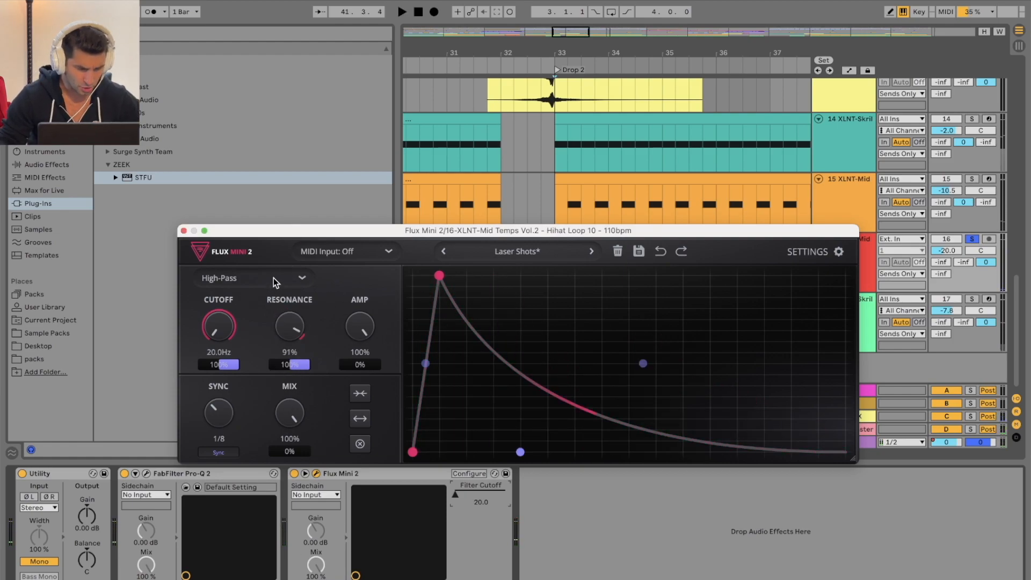
# Look through Flux Mini 2's general and audio settings, including grid size, smoothing and sidechain
pyautogui.click(350, 252)
pyautogui.click(494, 249)
pyautogui.click(826, 242)
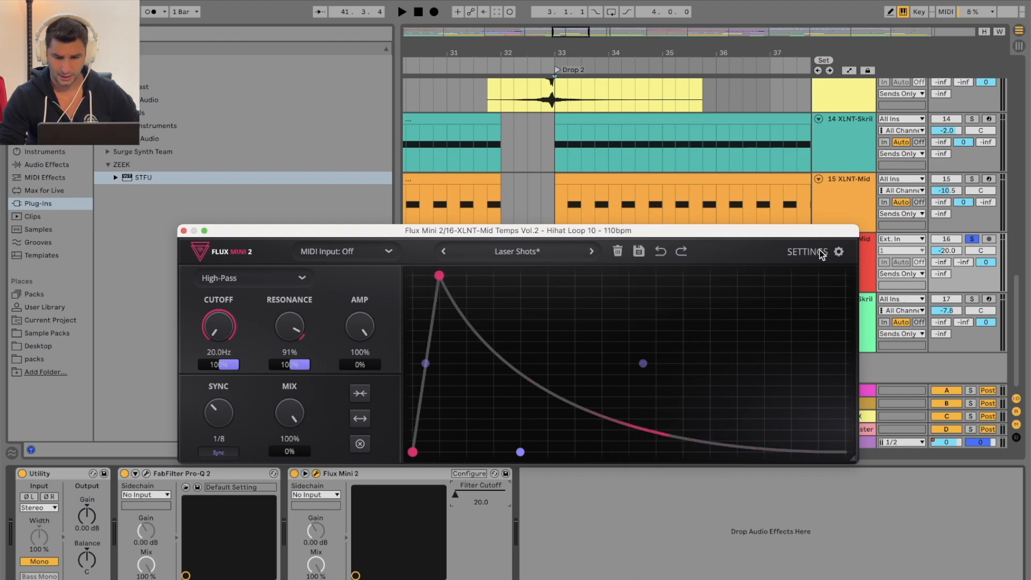
pyautogui.click(810, 252)
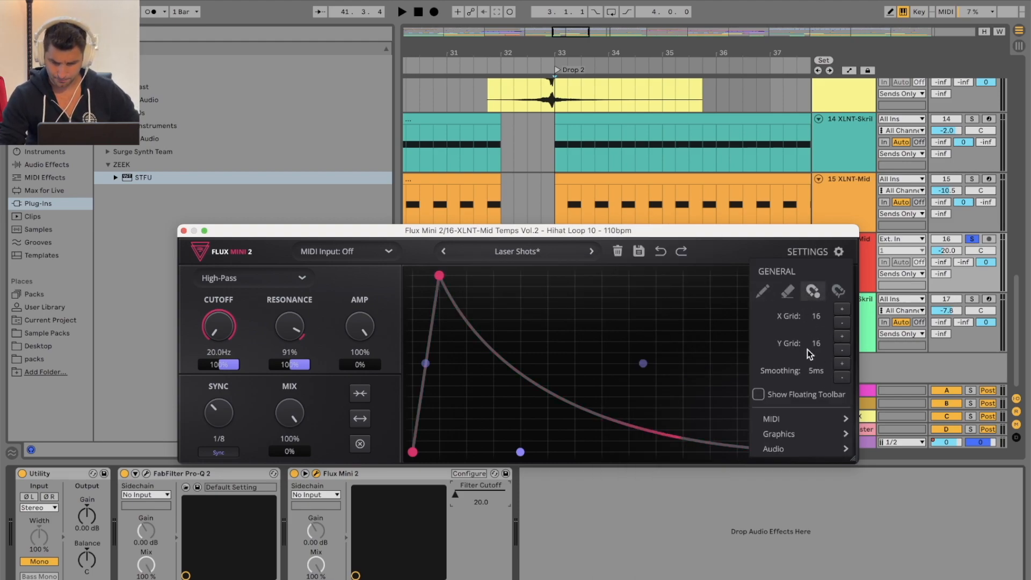
pyautogui.moveTo(804, 434)
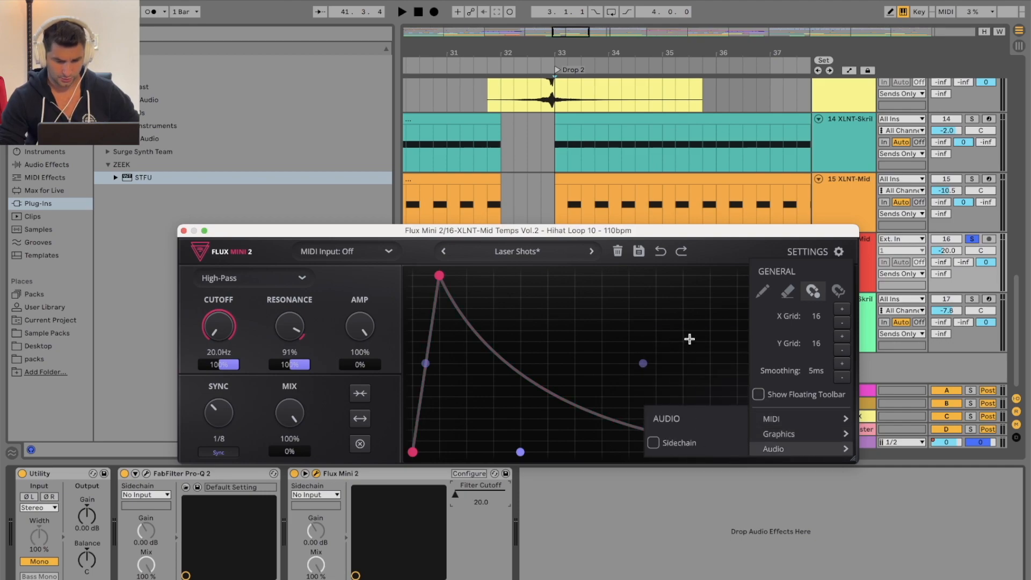
pyautogui.click(618, 256)
# Browse the factory preset list in Flux Mini 2 and close it without loading a preset
pyautogui.click(552, 253)
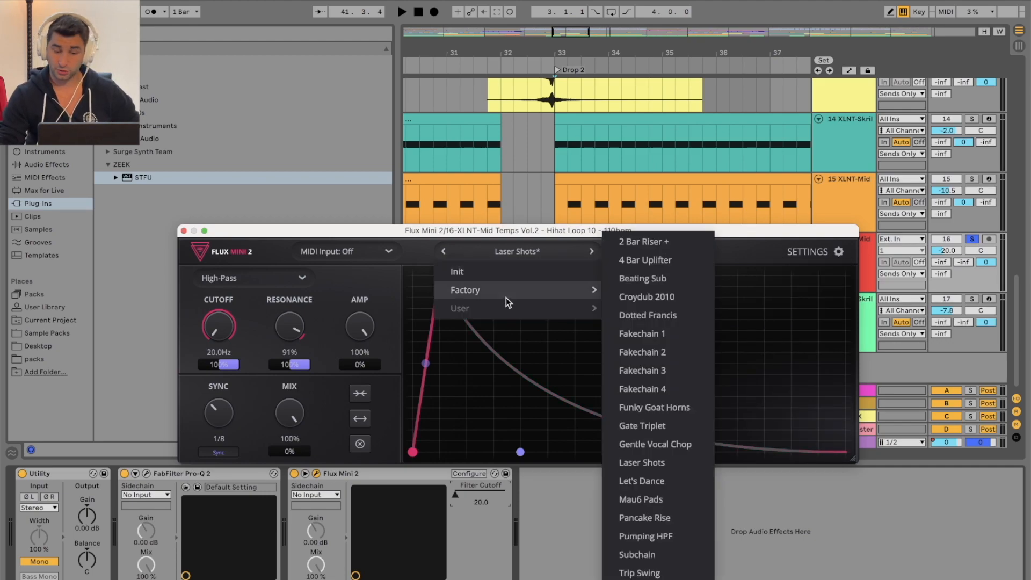
pyautogui.click(775, 348)
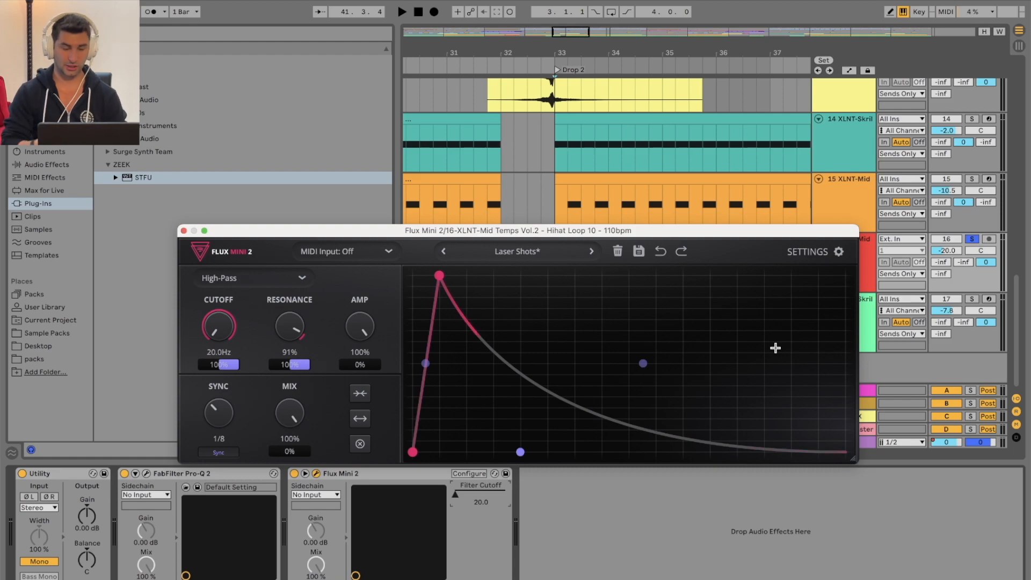
pyautogui.click(549, 250)
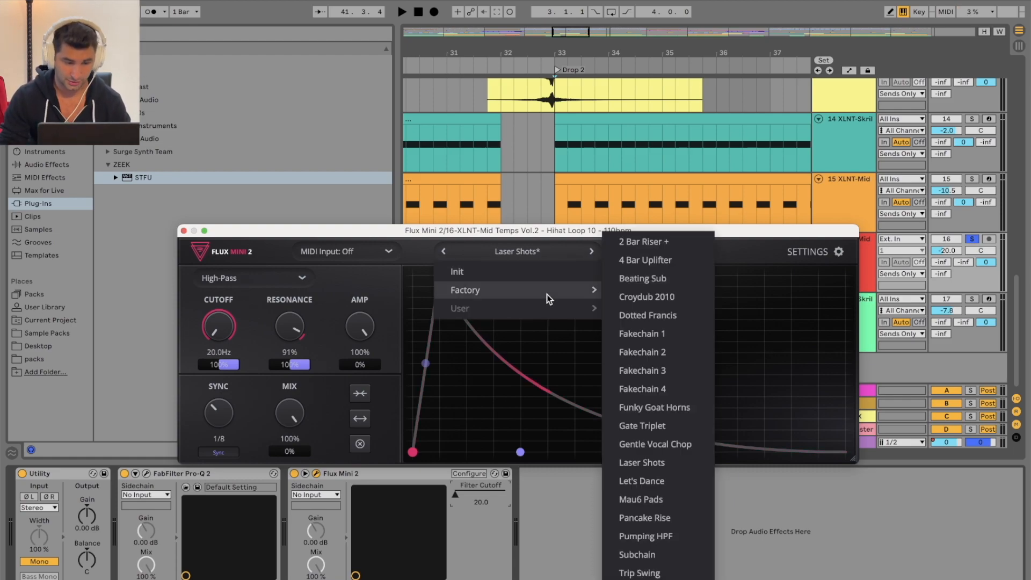
pyautogui.click(537, 358)
# Flatten the modulation curve by lowering its peak point to zero, and sweep the high-pass cutoff while the loop plays
pyautogui.moveTo(439, 280); pyautogui.dragTo(444, 574)
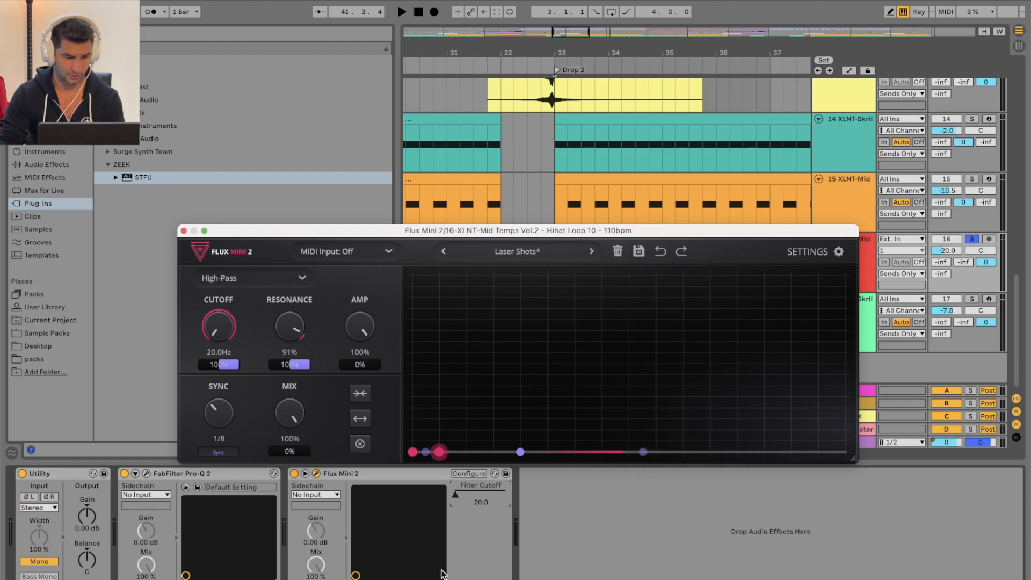
pyautogui.press('space')
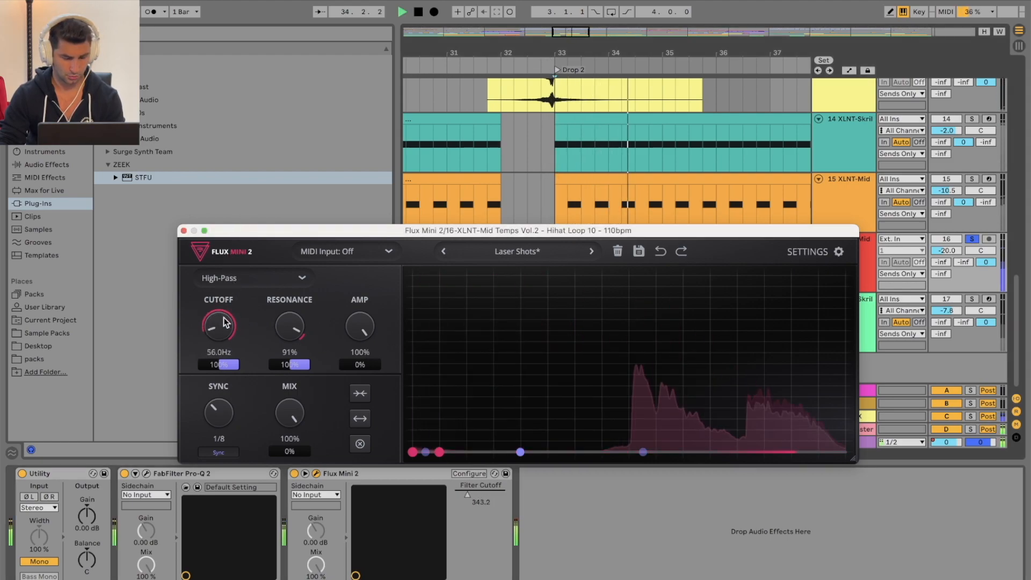
pyautogui.press('space')
# Load the factory preset Mau6 Pads in Flux Mini 2
pyautogui.click(535, 252)
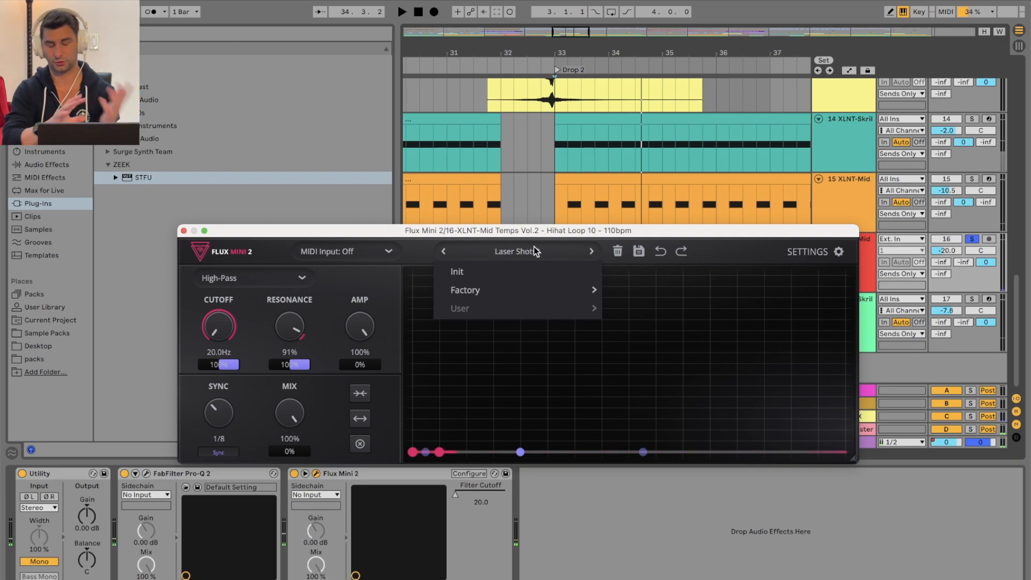
pyautogui.moveTo(536, 296)
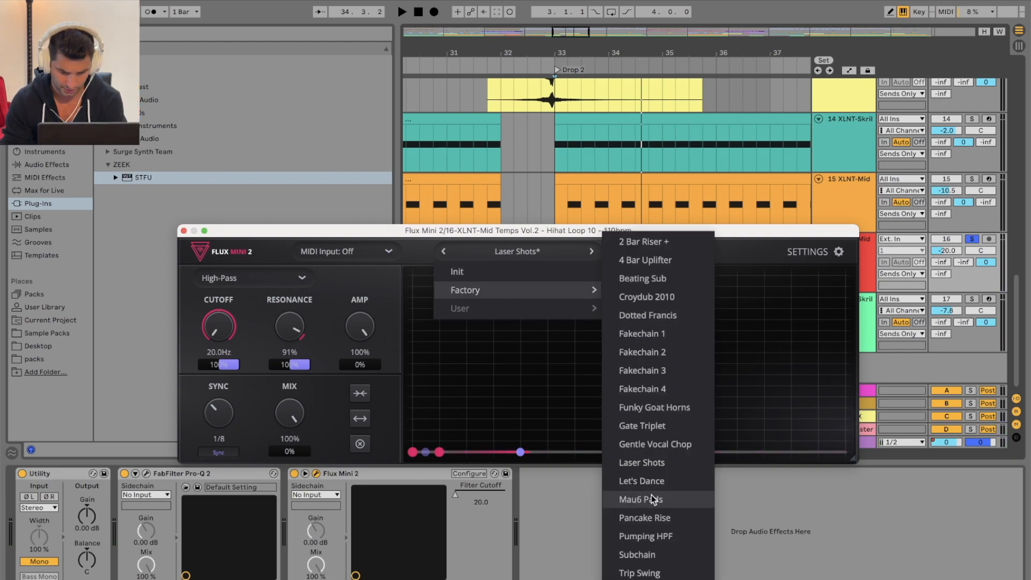
pyautogui.click(689, 498)
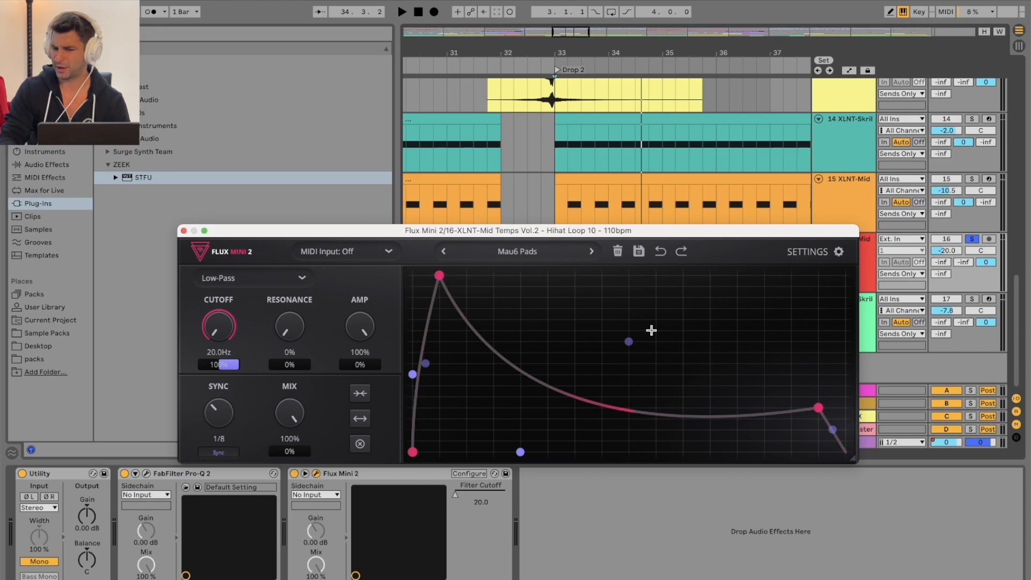
# Play from bar 33, unsolo the hi-hat track and raise its volume to 6.0 dB in the full mix
pyautogui.press('space')
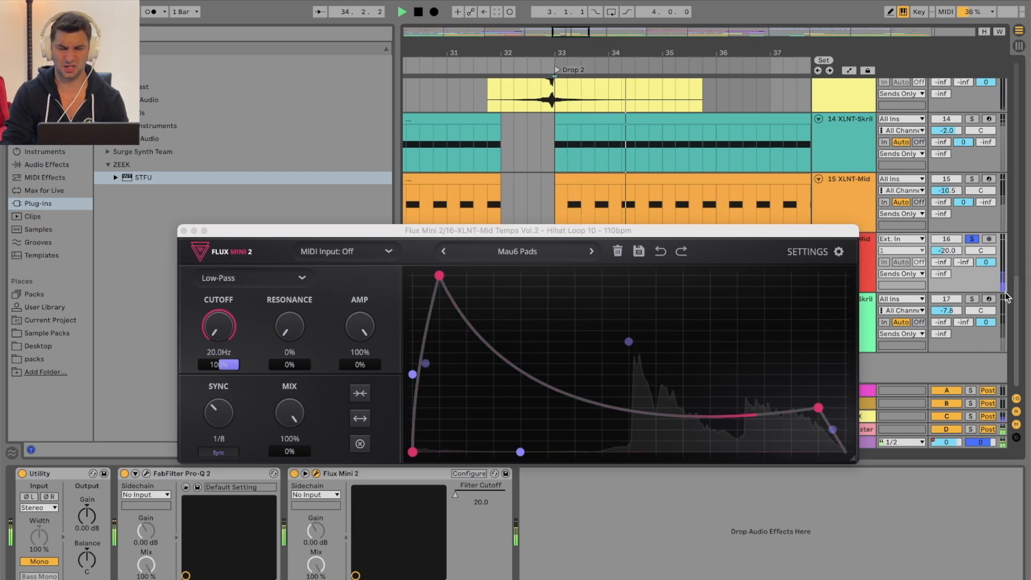
pyautogui.moveTo(948, 251); pyautogui.dragTo(955, 256)
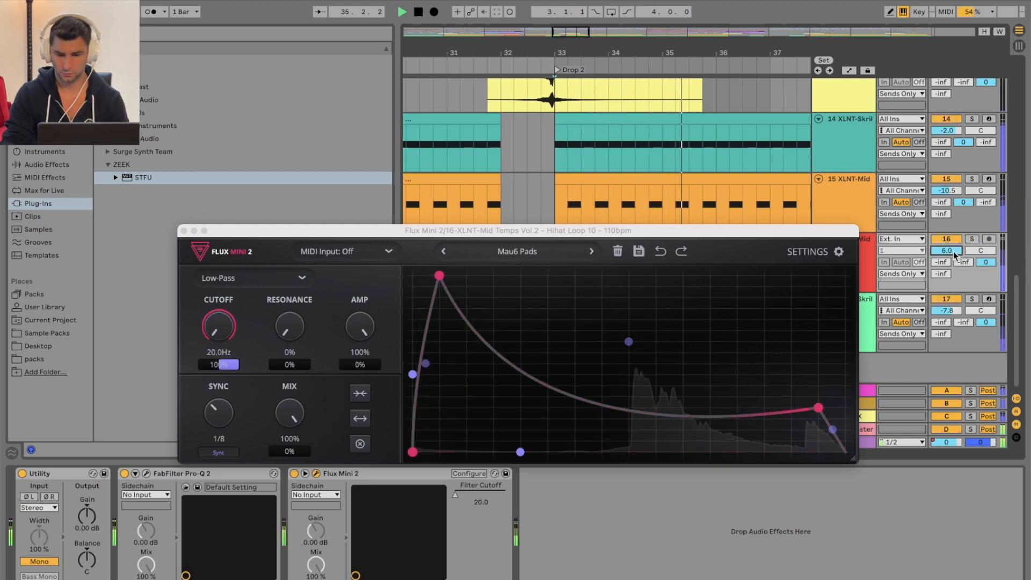